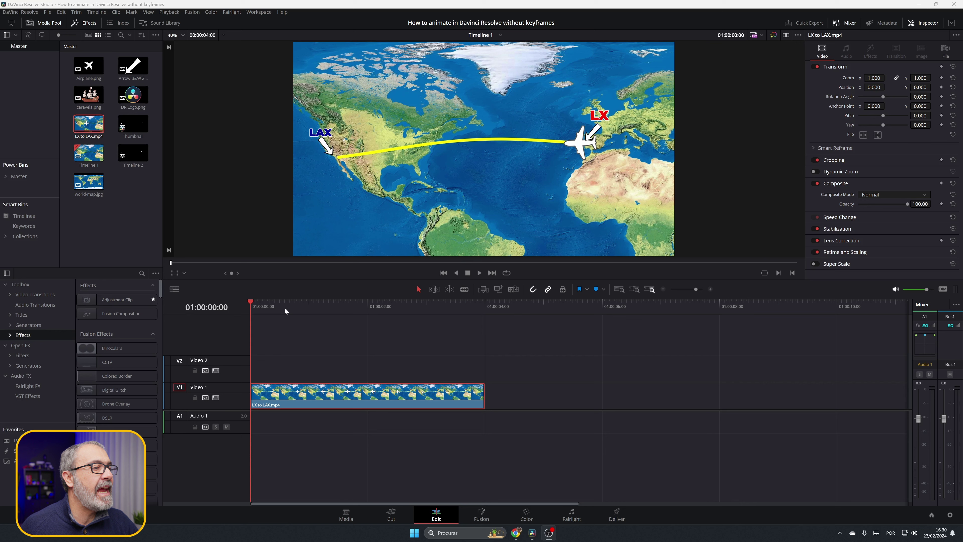
Play the LX to LAX flight clip on the timeline as a reference for the animation
click(480, 273)
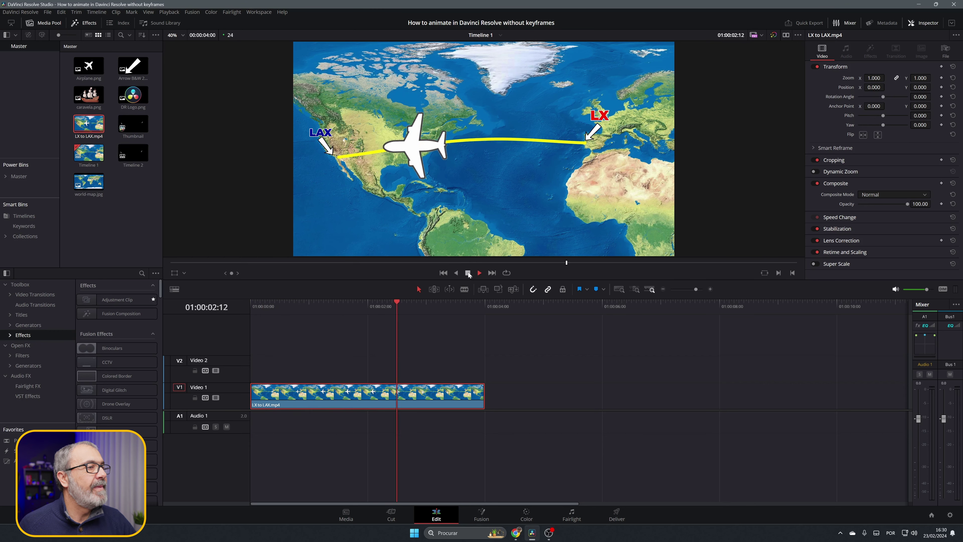
click(468, 273)
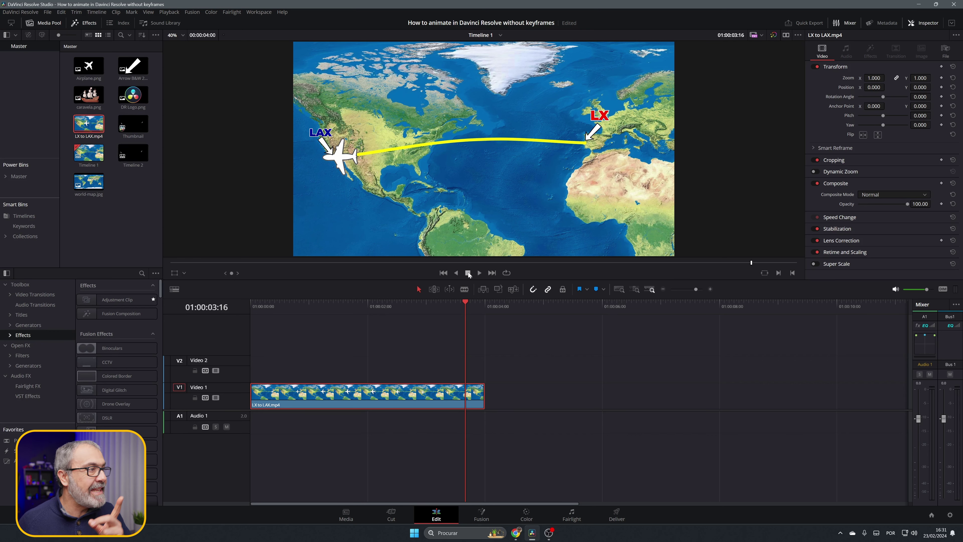
Add world-map.jpg after the LX to LAX clip on Video 1 and reframe it with zoom 1.840 and position X 962, Y -652
drag(89, 182, 493, 390)
drag(467, 301, 483, 303)
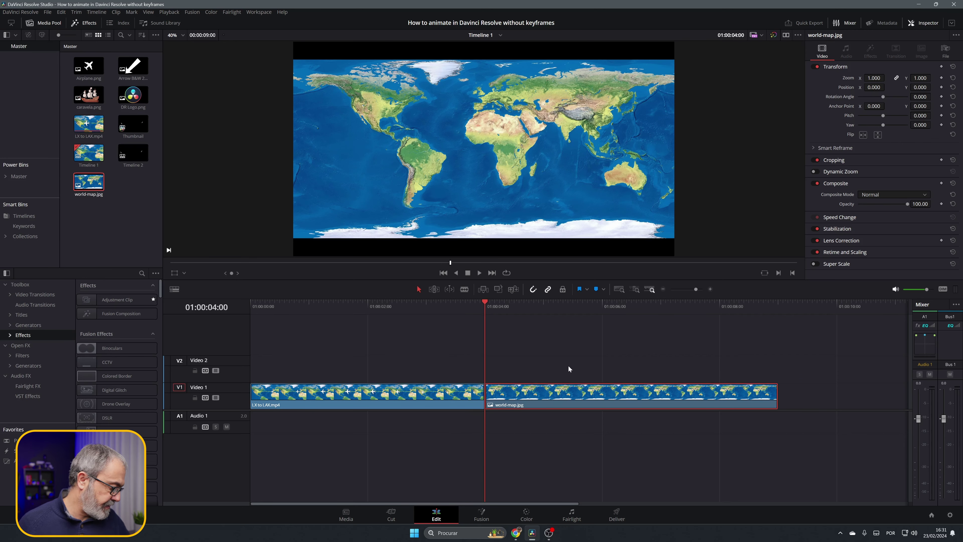
drag(871, 78, 933, 87)
drag(865, 87, 888, 87)
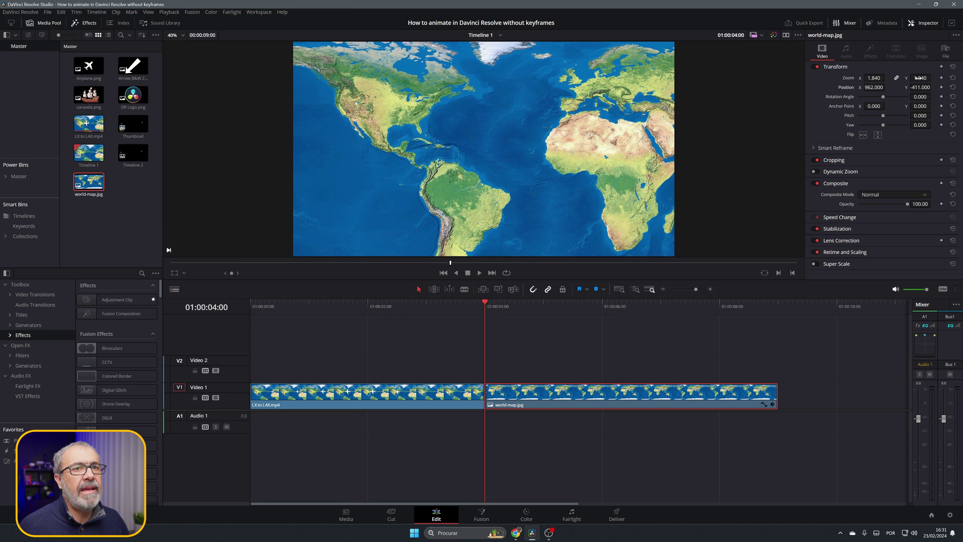
drag(933, 87, 933, 87)
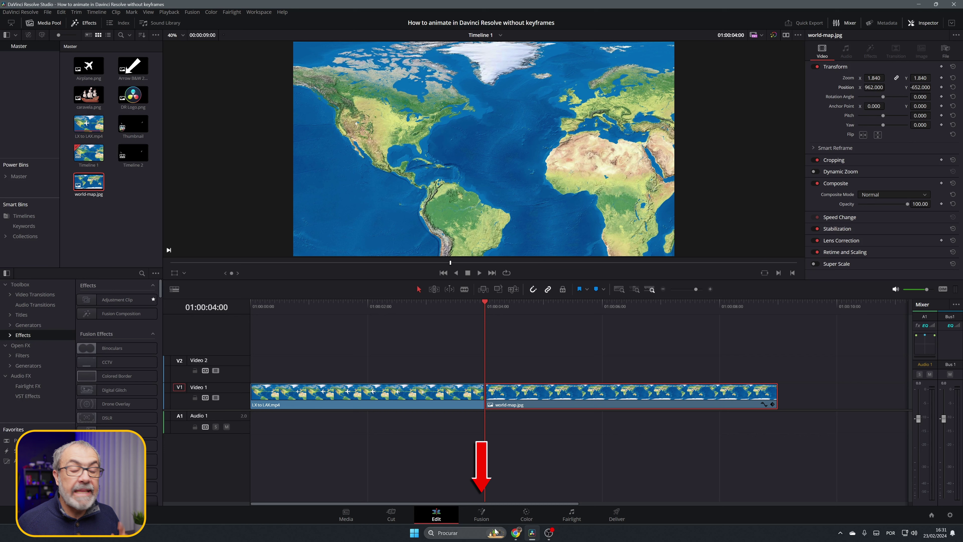
Open the world map clip in Fusion and spread the MediaIn1 and MediaOut1 nodes apart
click(489, 517)
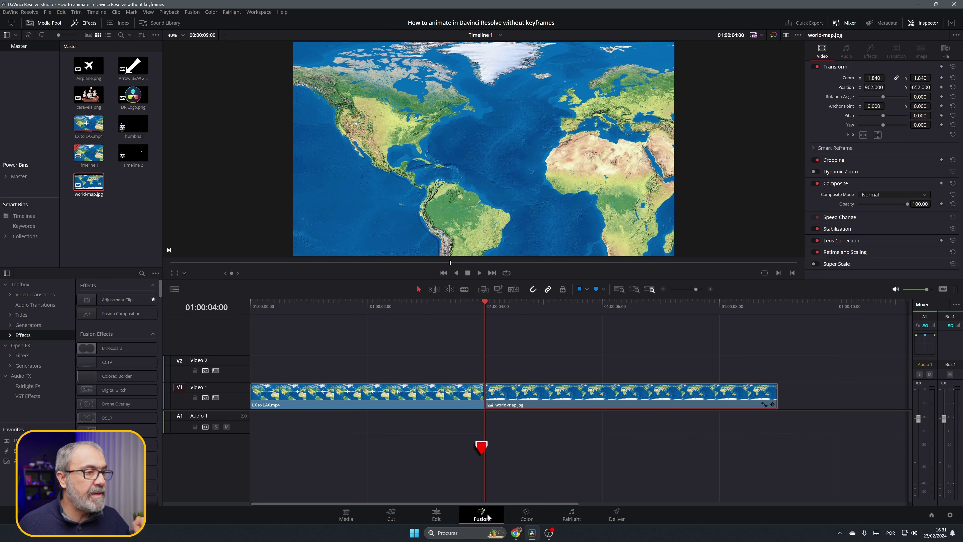
drag(582, 441, 649, 449)
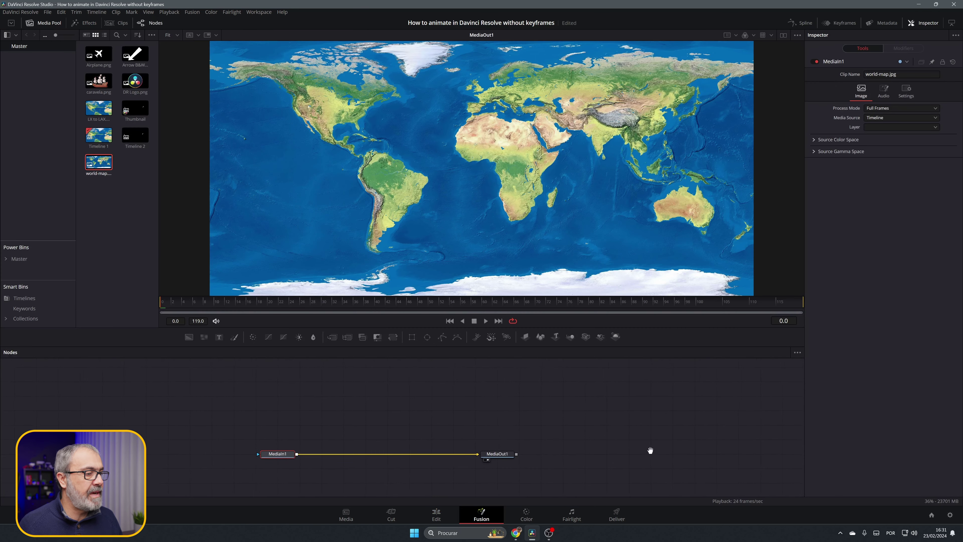
drag(271, 457, 212, 459)
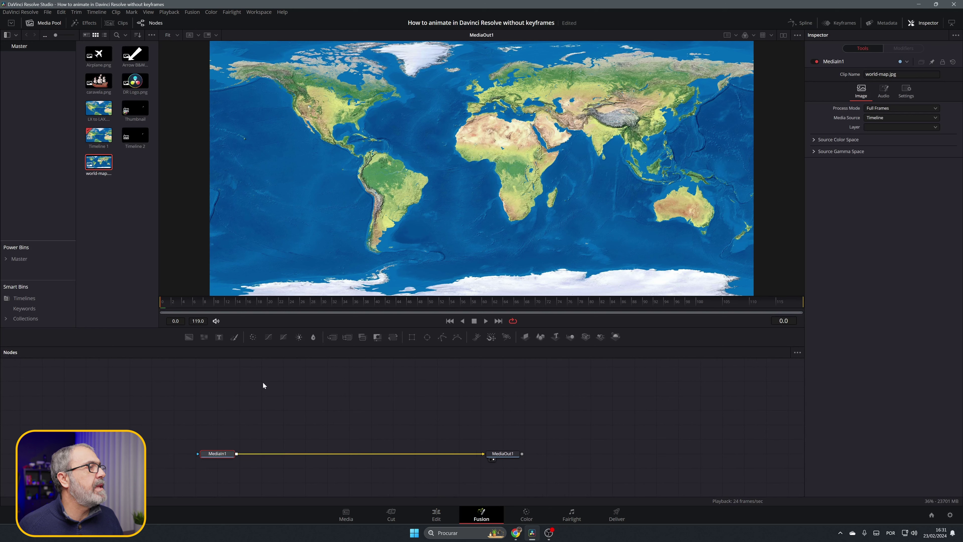
Bring Airplane.png into the node graph, attach a Transform node to it and merge it over the world map
drag(99, 54, 371, 396)
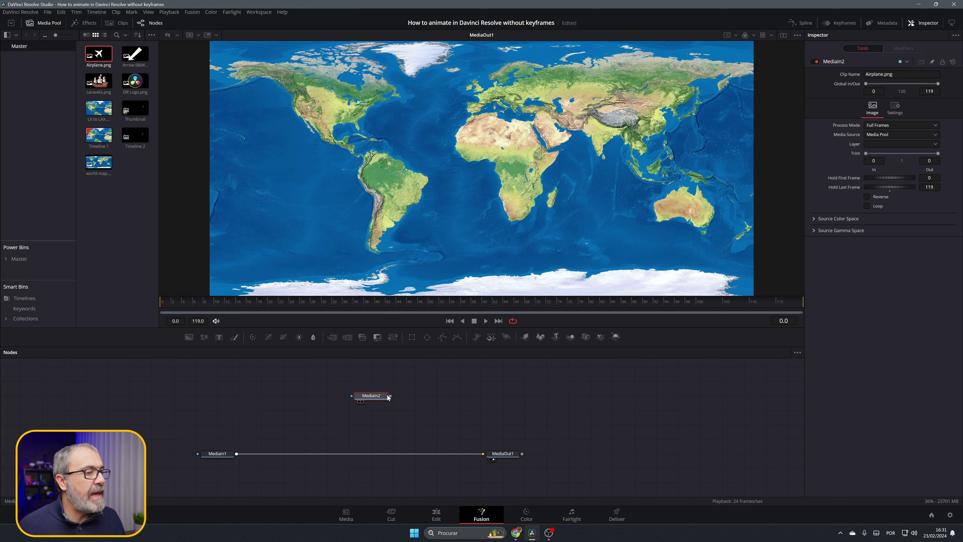
click(395, 339)
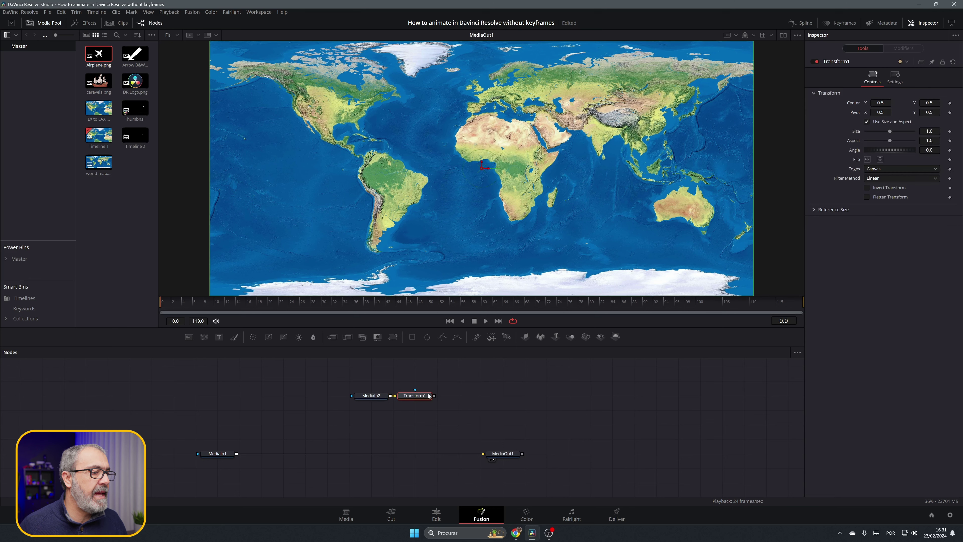
drag(409, 395, 235, 453)
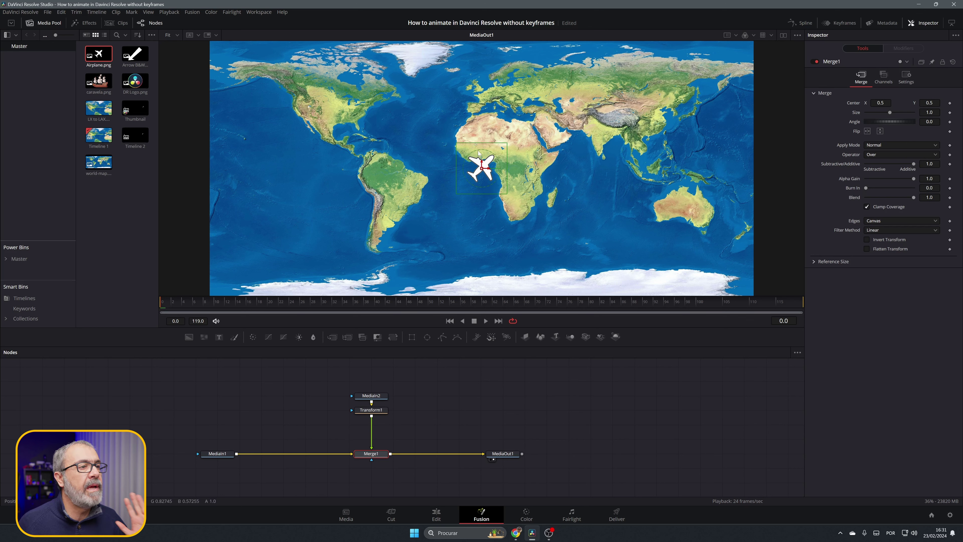
Set the airplane's transform to size about 0.748 and angle about 131.3, with its center over Portugal
click(379, 410)
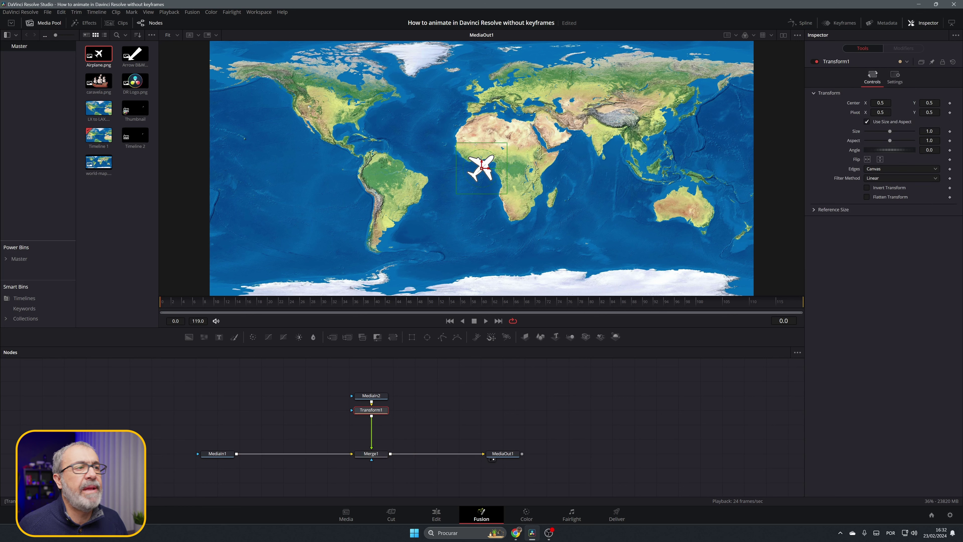
drag(890, 131, 884, 131)
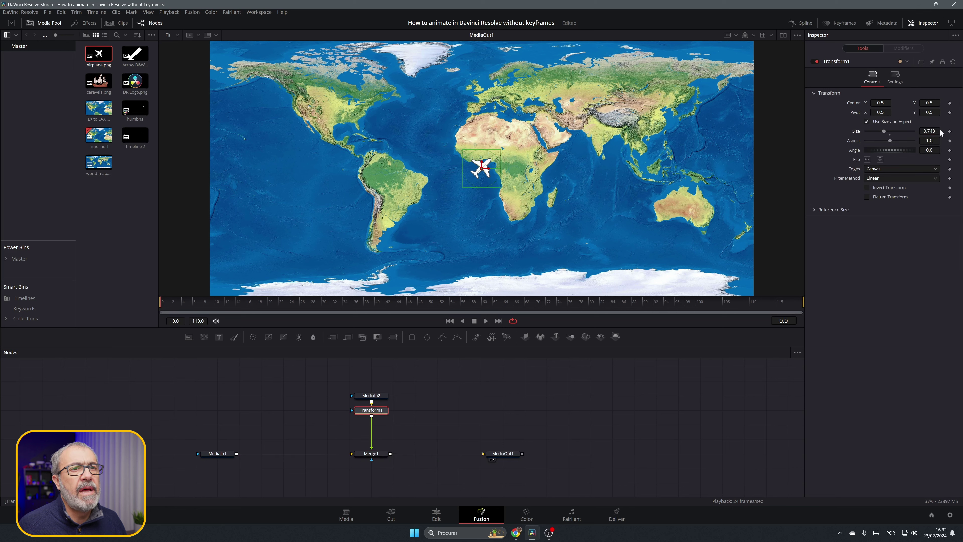
drag(889, 150, 914, 150)
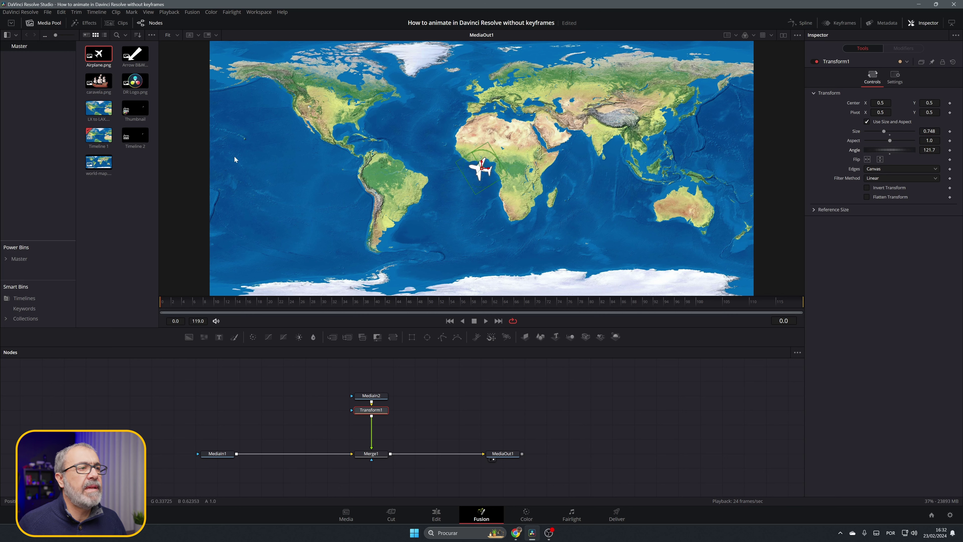
drag(903, 150, 907, 149)
drag(481, 167, 469, 111)
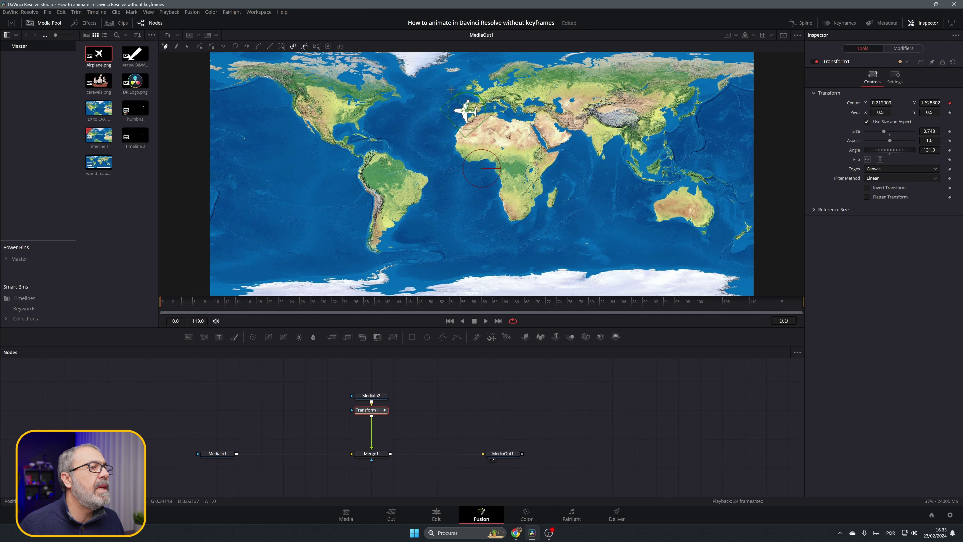
Extend the airplane's motion path with a point off North America's east coast at frame 55 and one at Los Angeles at frame 119
scroll(452, 90, up, 3)
drag(556, 203, 699, 219)
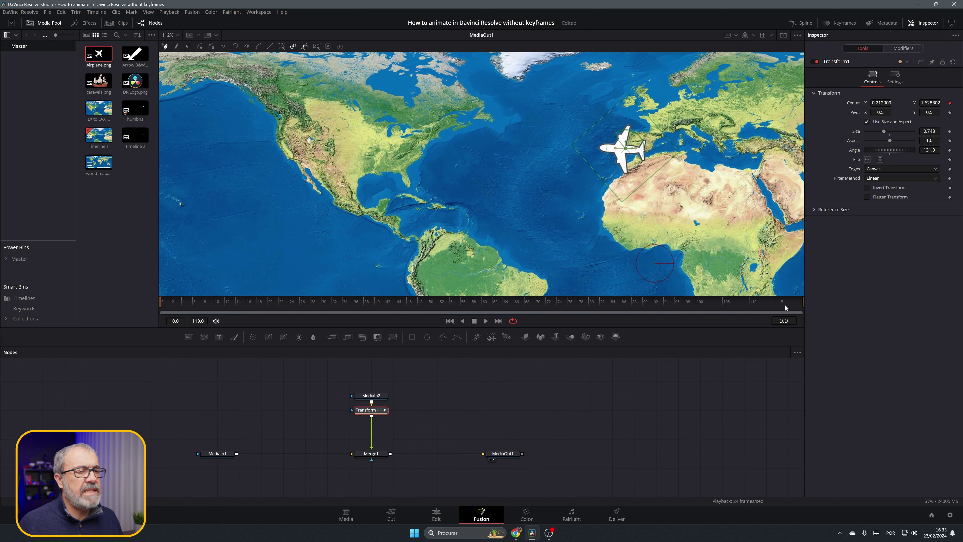
click(459, 303)
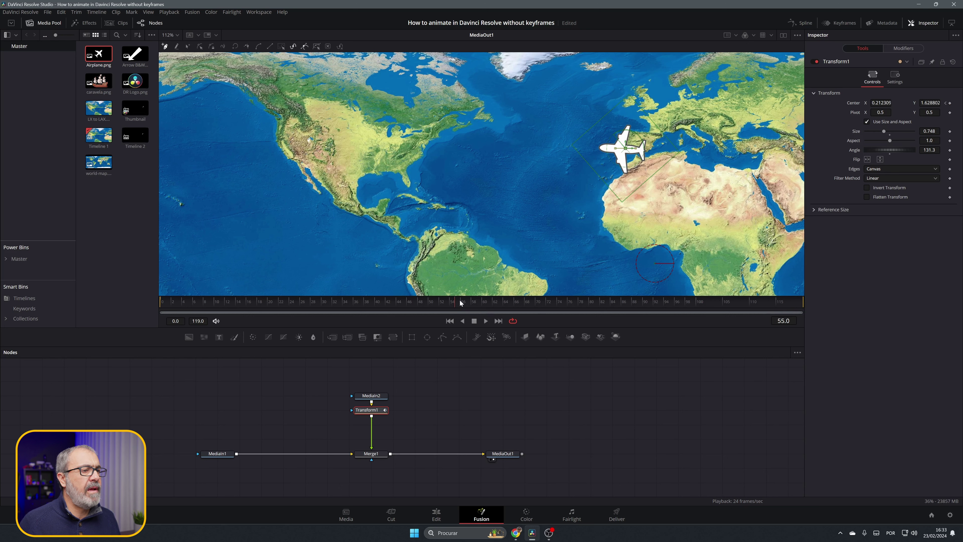
ctrl+alt+click(472, 139)
drag(455, 302, 801, 303)
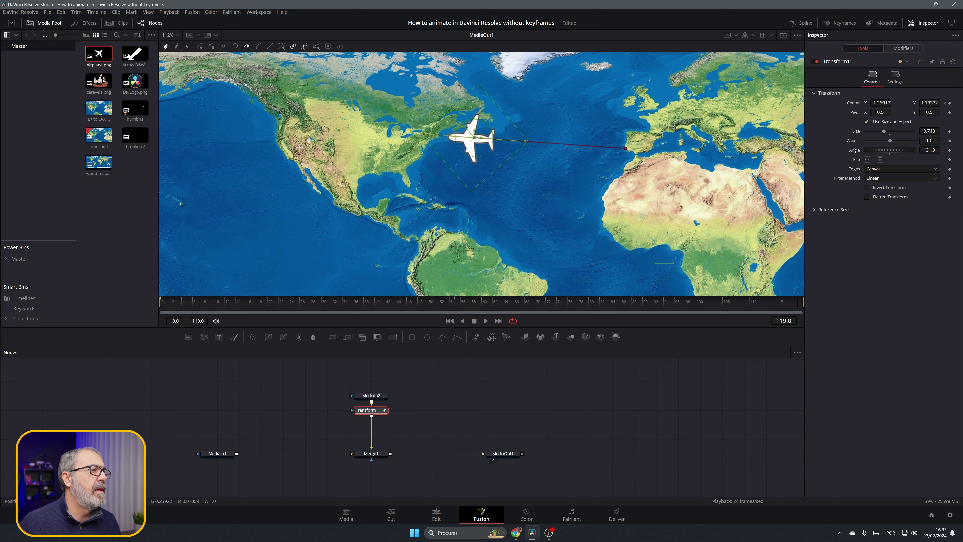
ctrl+alt+click(295, 155)
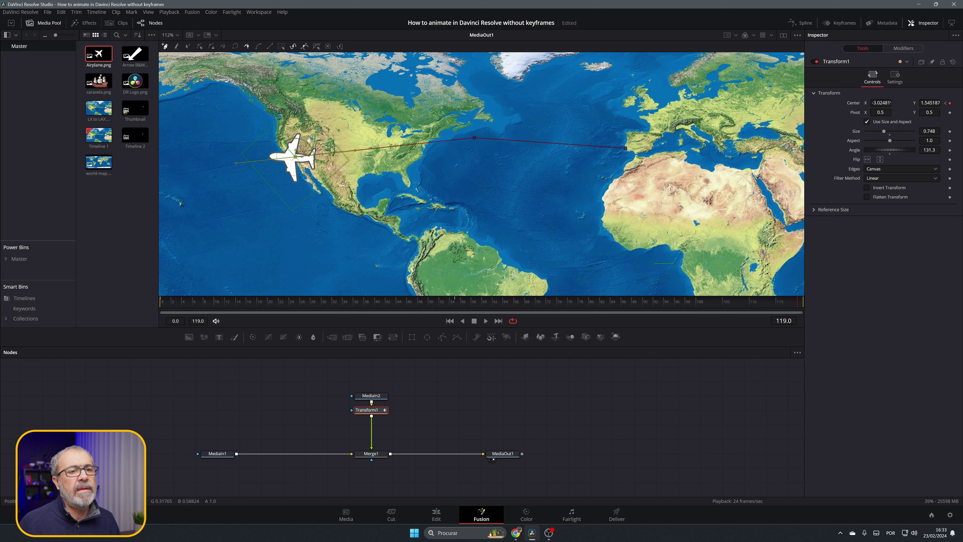
Play the airplane's flight across the map from frame 0
drag(798, 303, 160, 302)
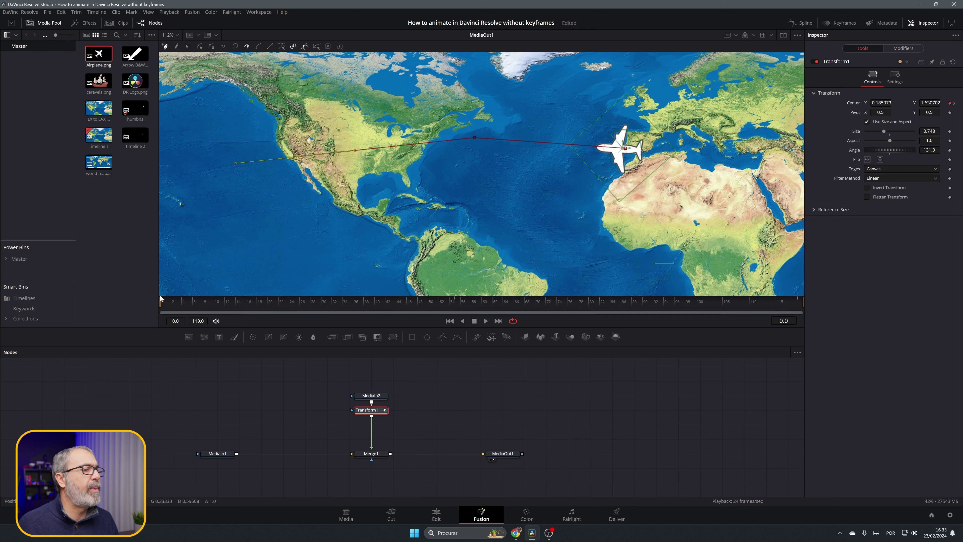
click(488, 319)
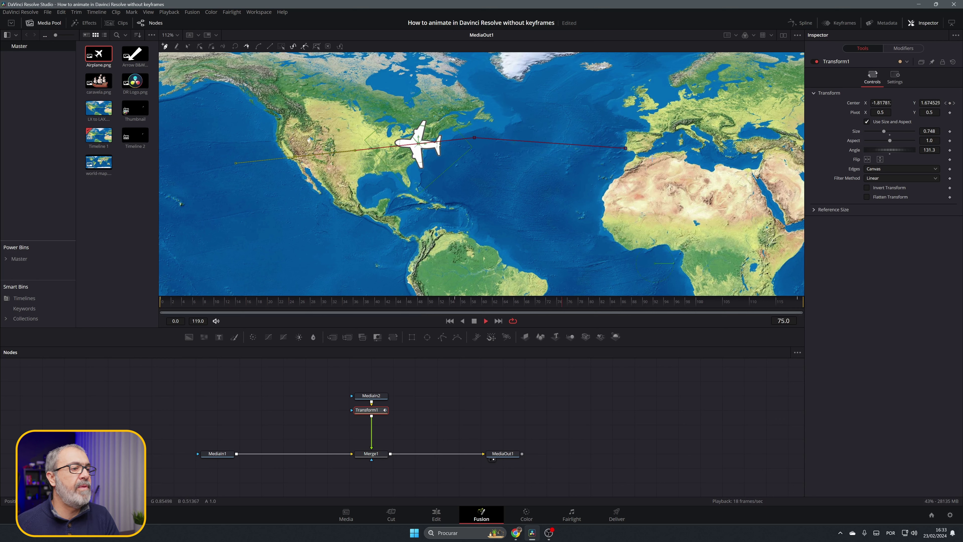
click(474, 321)
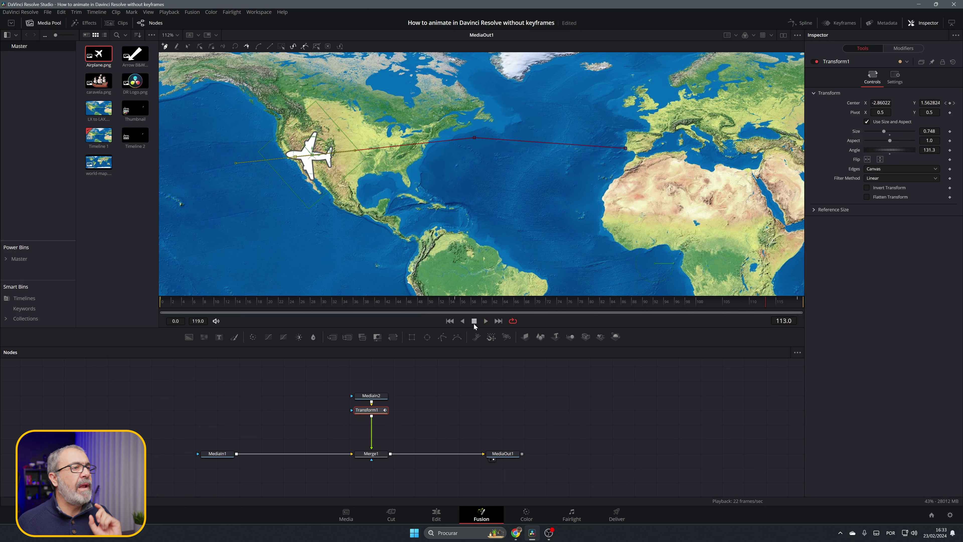
Smooth the flight path into a gentle arc by raising the curve handles on both sides of its middle point
click(473, 138)
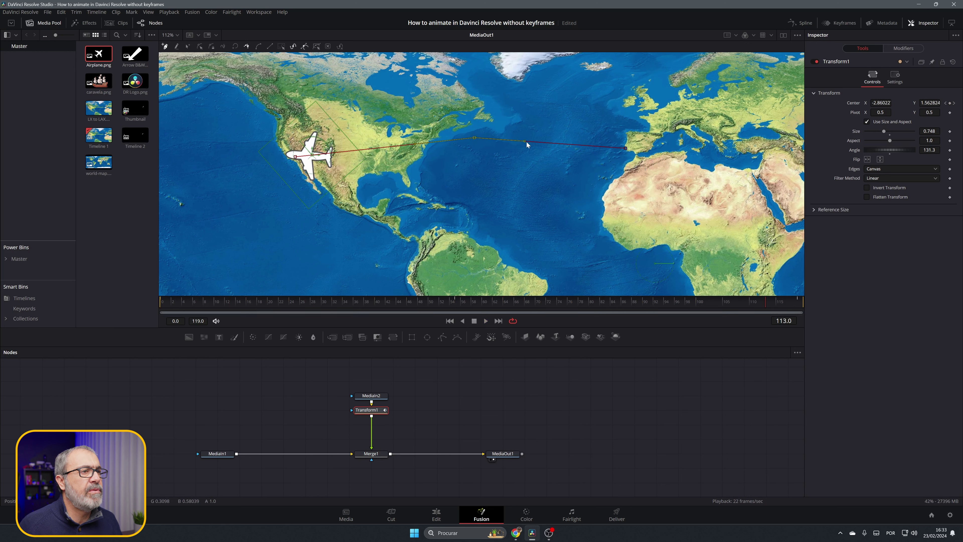
drag(524, 141, 530, 137)
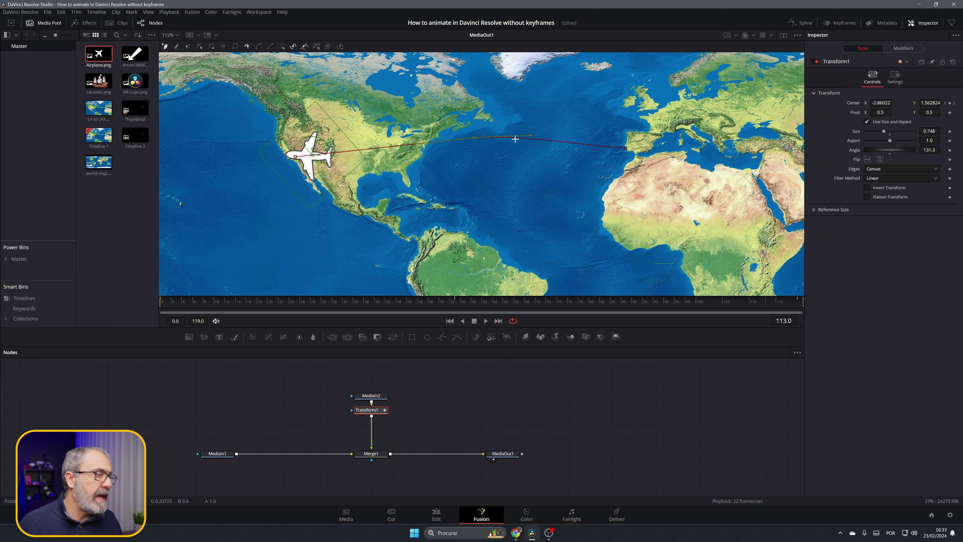
key(ctrl+s)
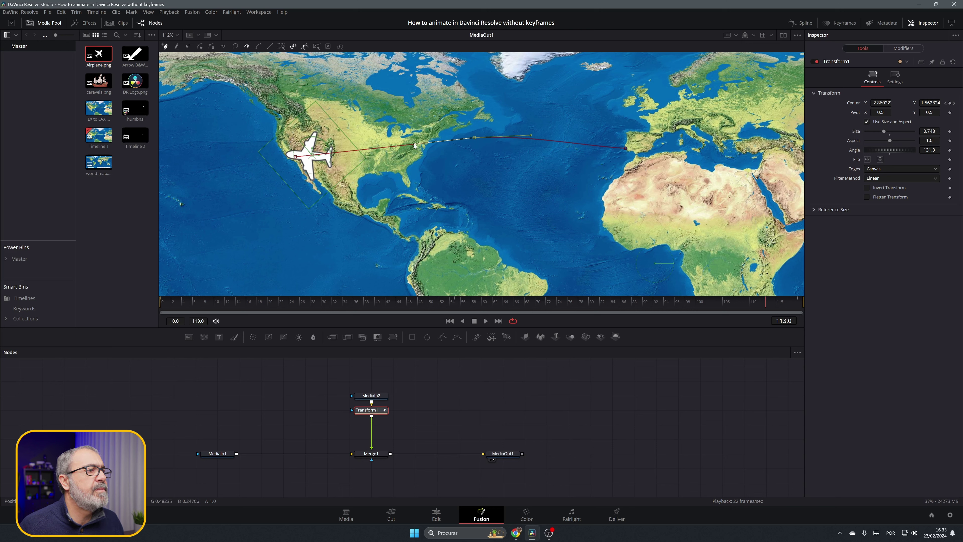
click(414, 143)
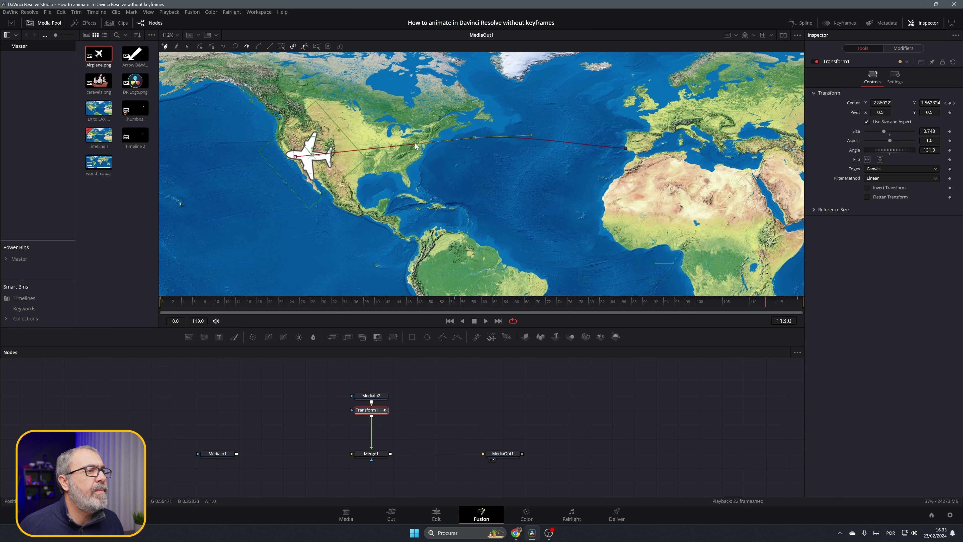
drag(416, 146, 413, 142)
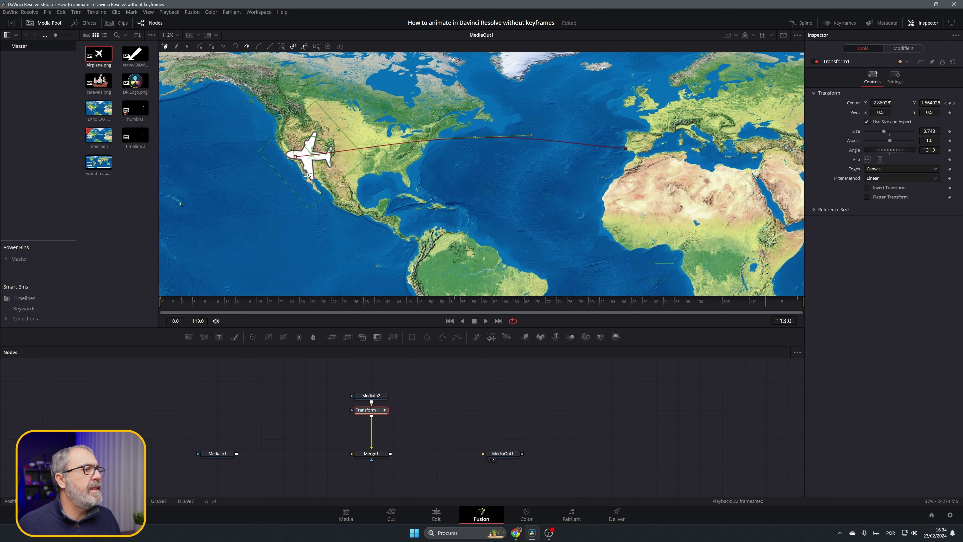
Return to frame 0 and apply the Anim Curves modifier to the airplane transform's Size
drag(173, 302, 157, 320)
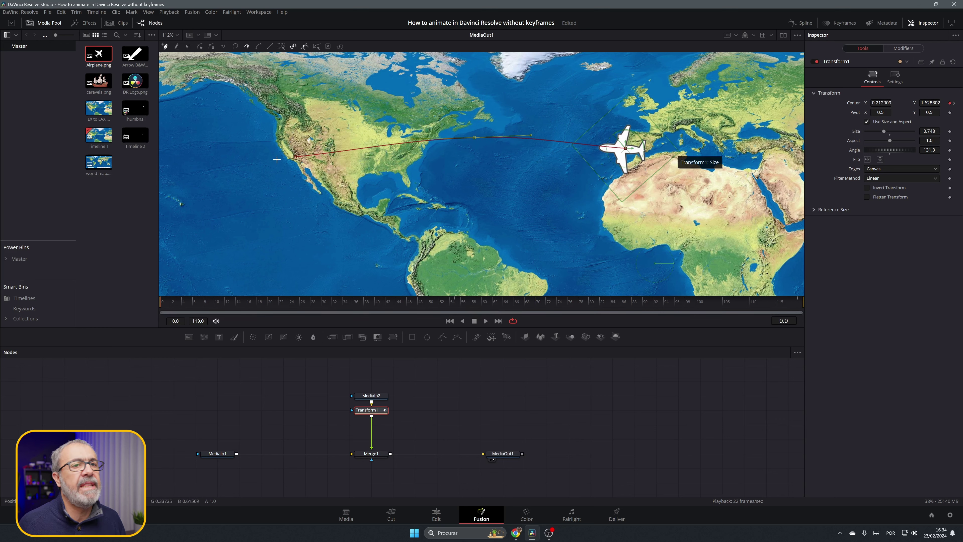
right_click(856, 132)
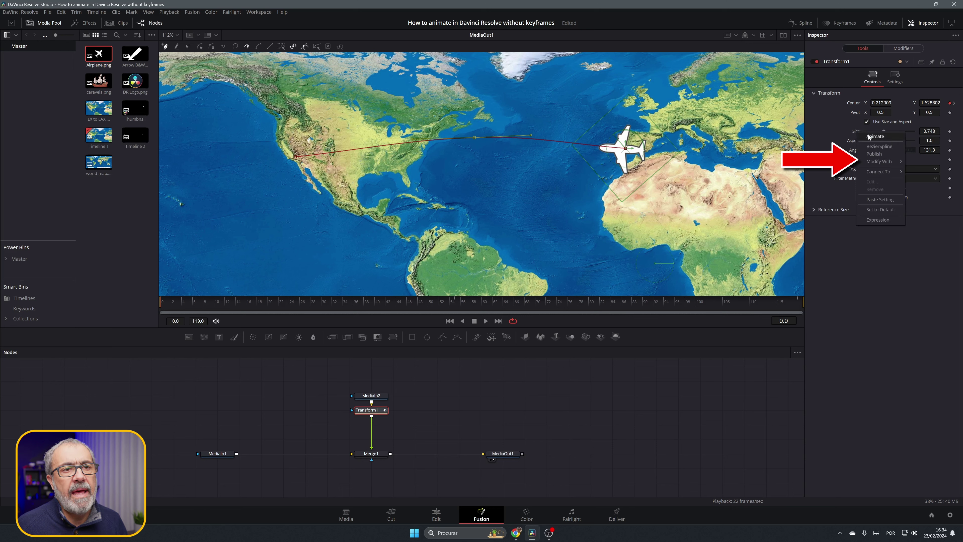
mouse_move(883, 161)
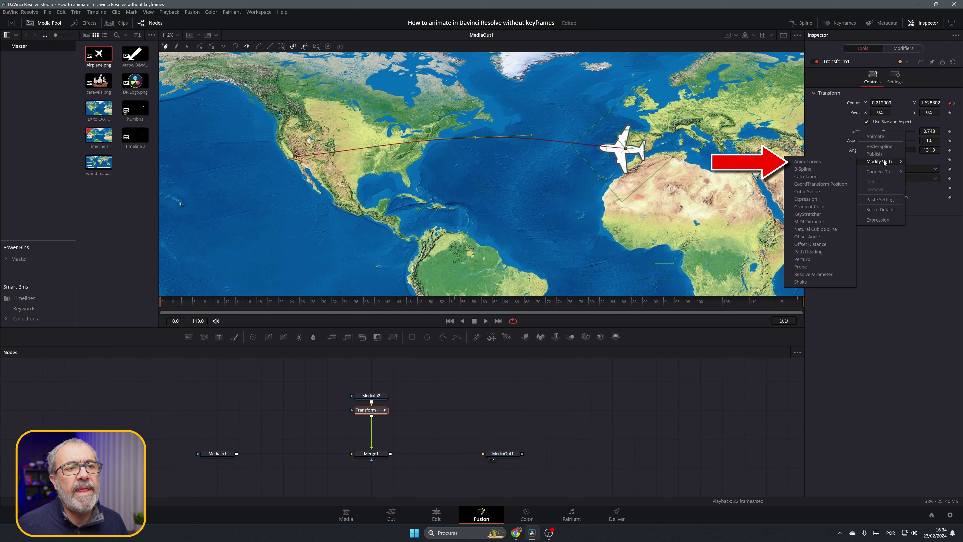
click(812, 161)
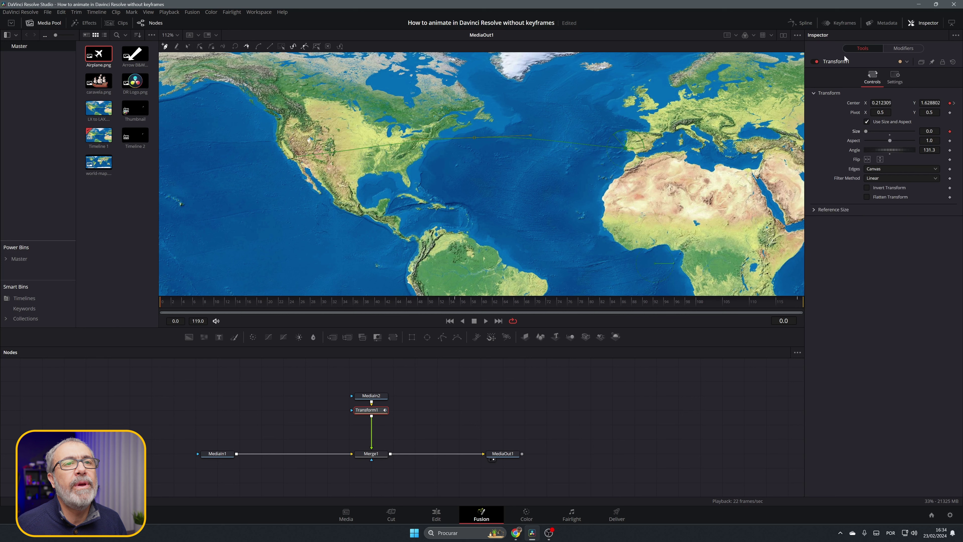
Switch the Size modifier's curve type to Custom
click(903, 49)
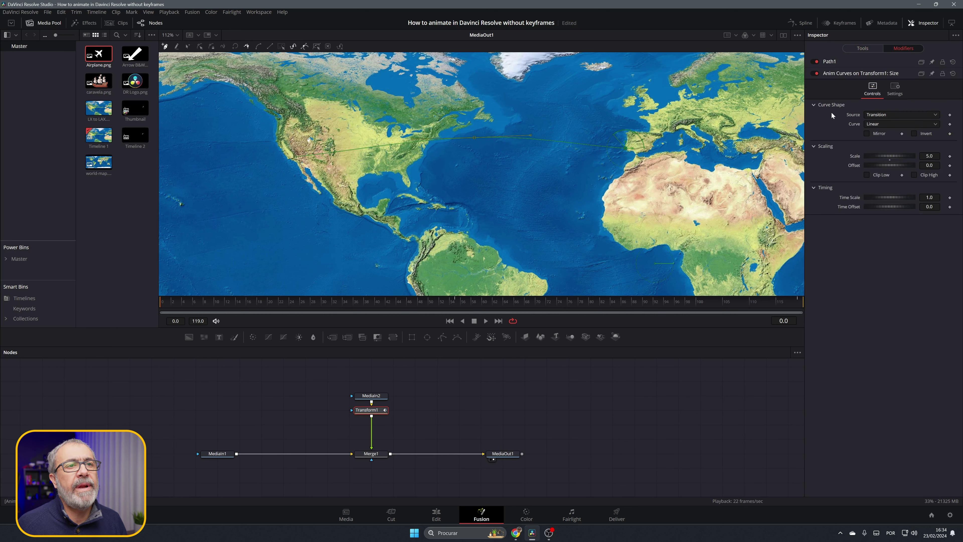
click(883, 123)
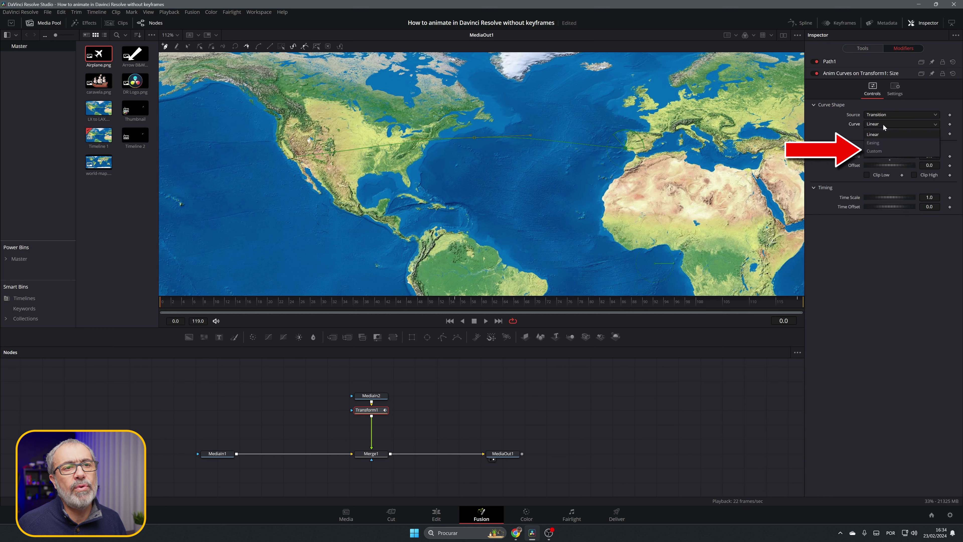
click(876, 148)
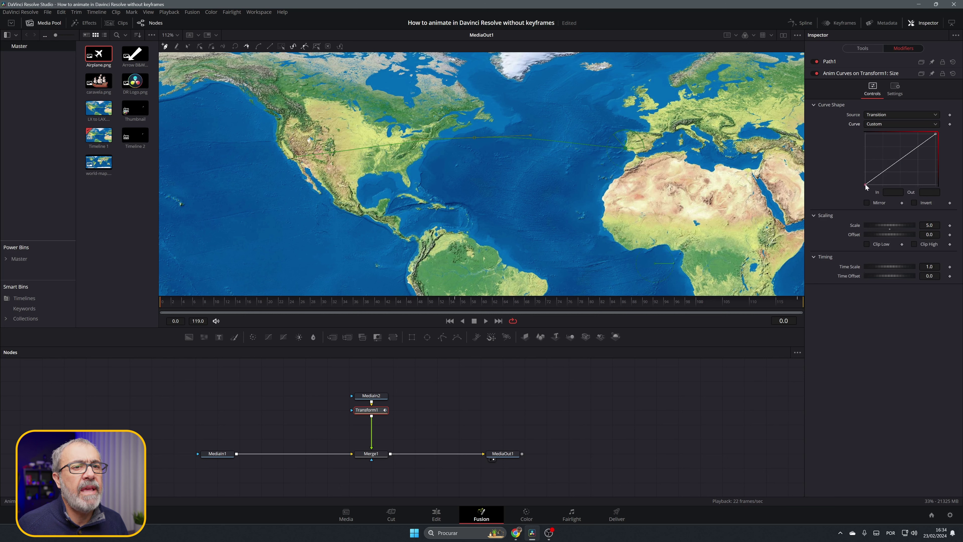
Set the start point of the Size curve to In 0 and Out 0.075
drag(866, 184, 866, 180)
click(893, 192)
text(0)
key(Tab)
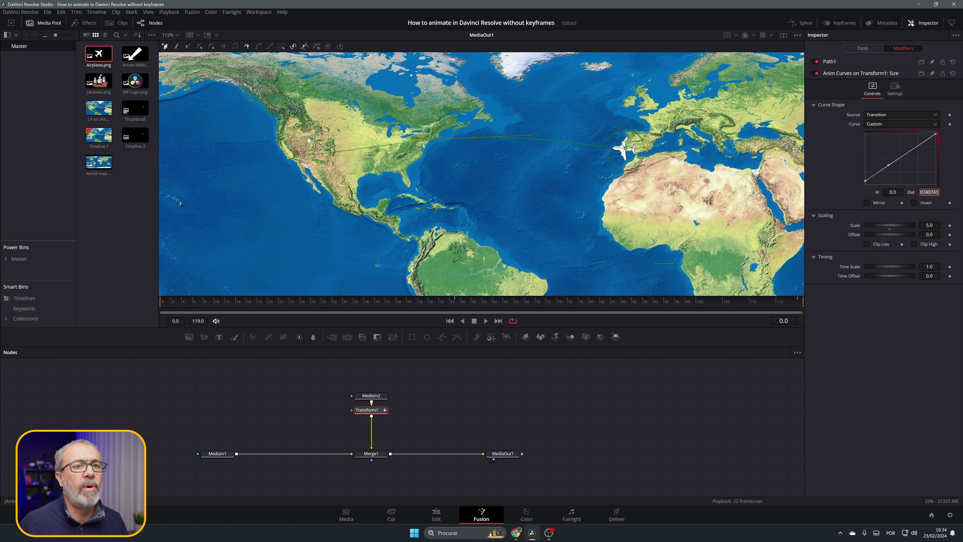
key(End)
key(Home)
text(5)
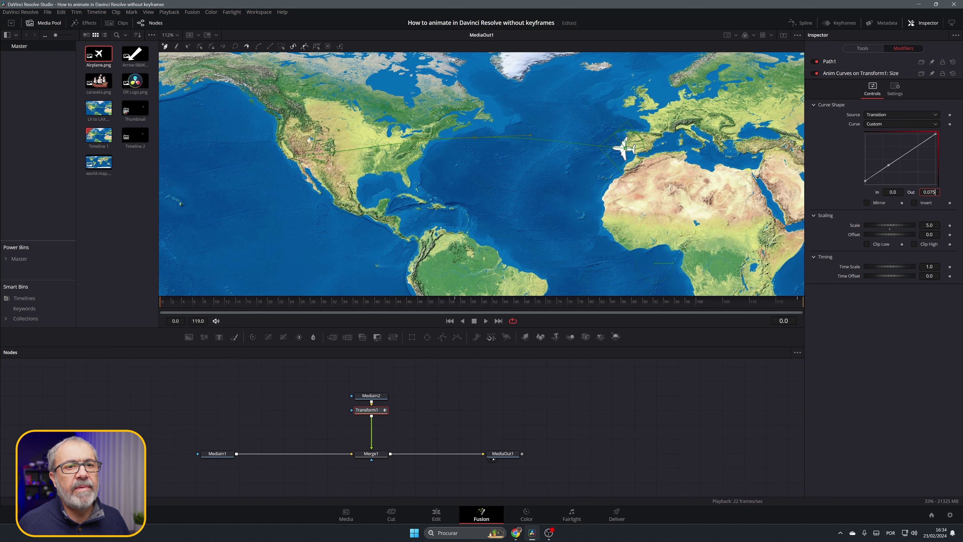
click(929, 225)
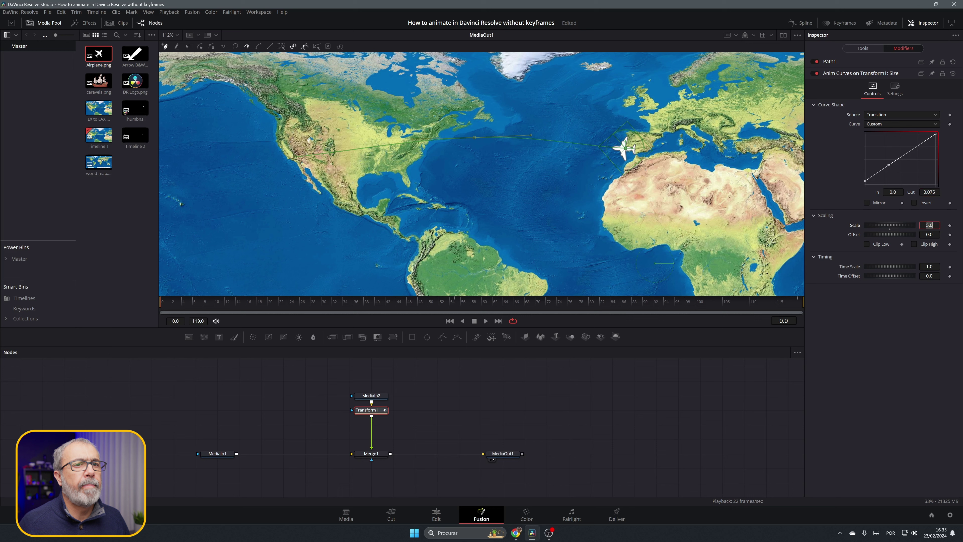
Add a point midway along the Size curve and set the end point's Out value to 0.075
click(901, 158)
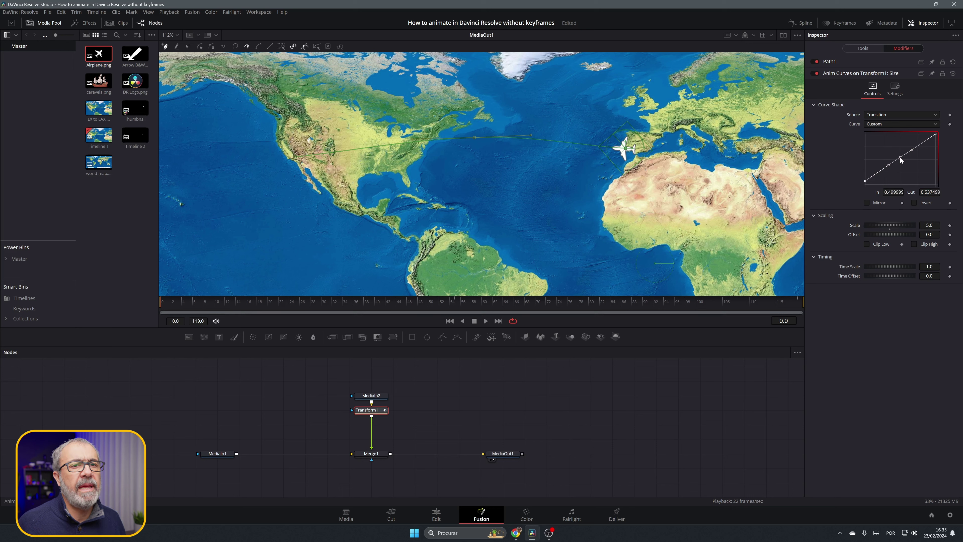
click(936, 134)
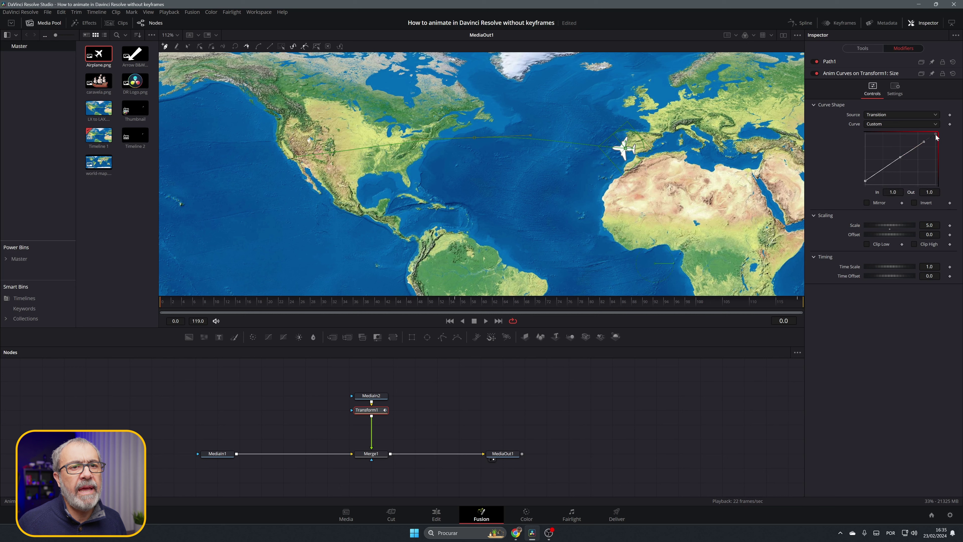
click(929, 192)
text(0.075)
key(Tab)
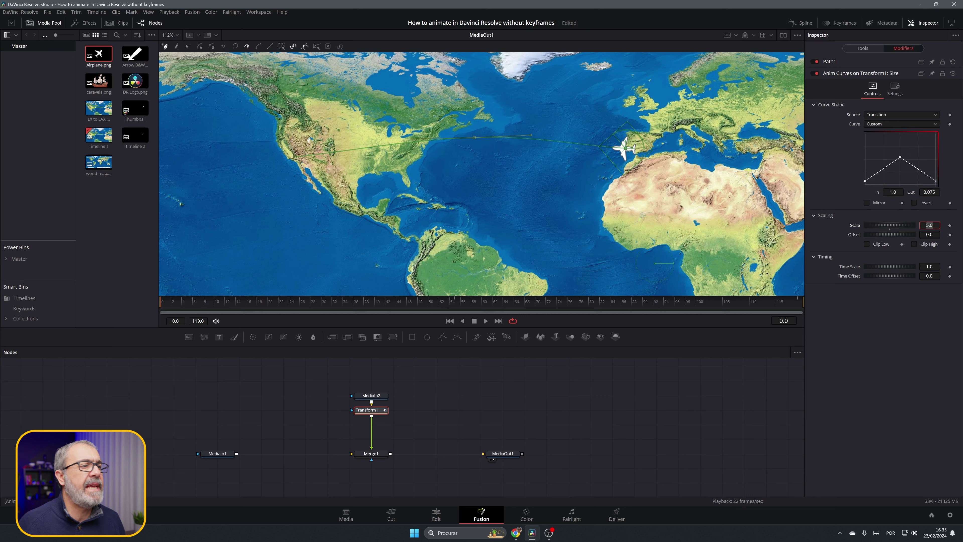
At frame 55, lower the Size curve's middle point to about 0.18 Out and smooth the curve with the handles on both sides
drag(161, 304, 459, 309)
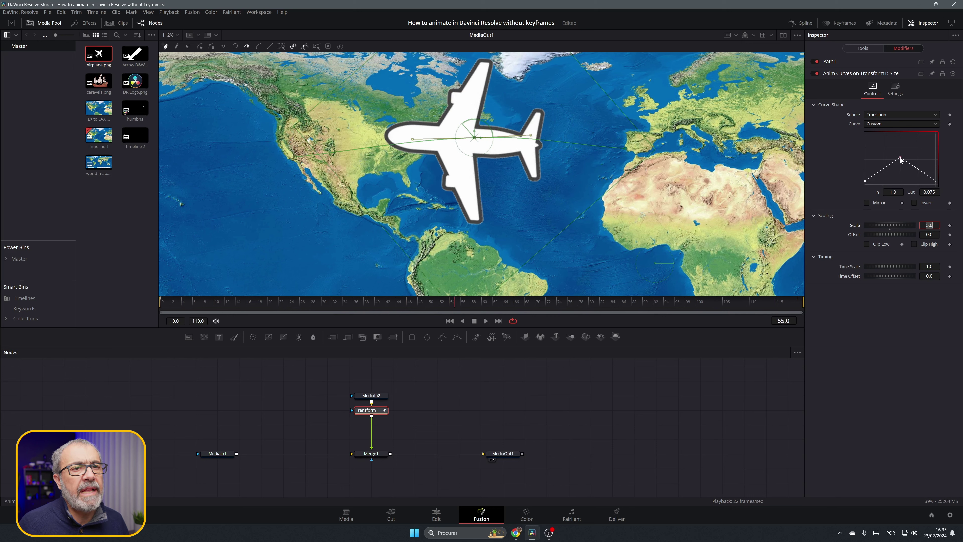
drag(901, 159, 902, 175)
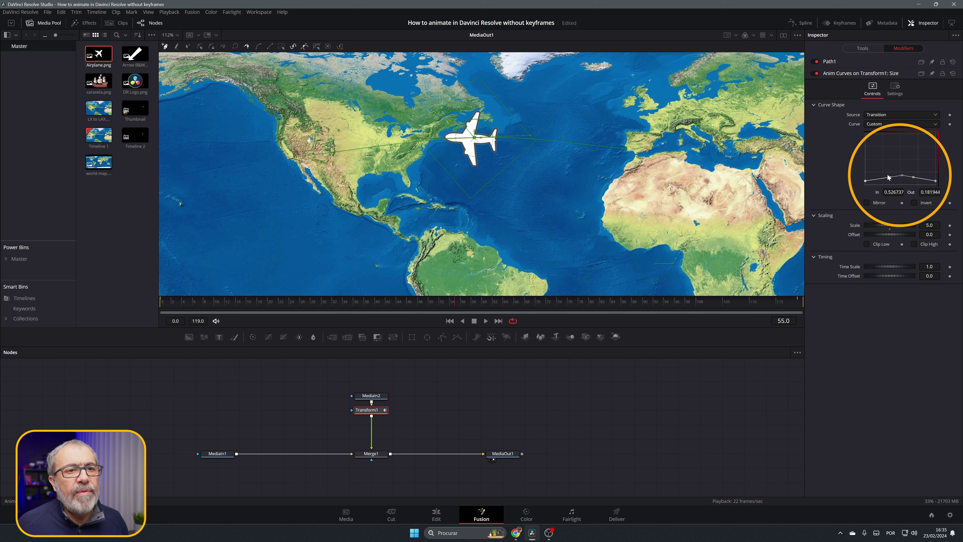
drag(913, 177, 922, 177)
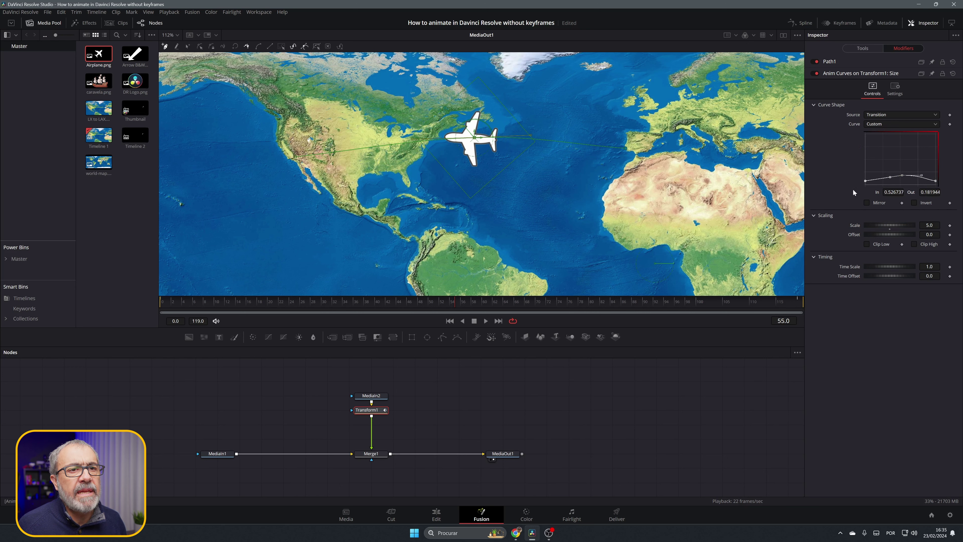
drag(888, 177, 887, 177)
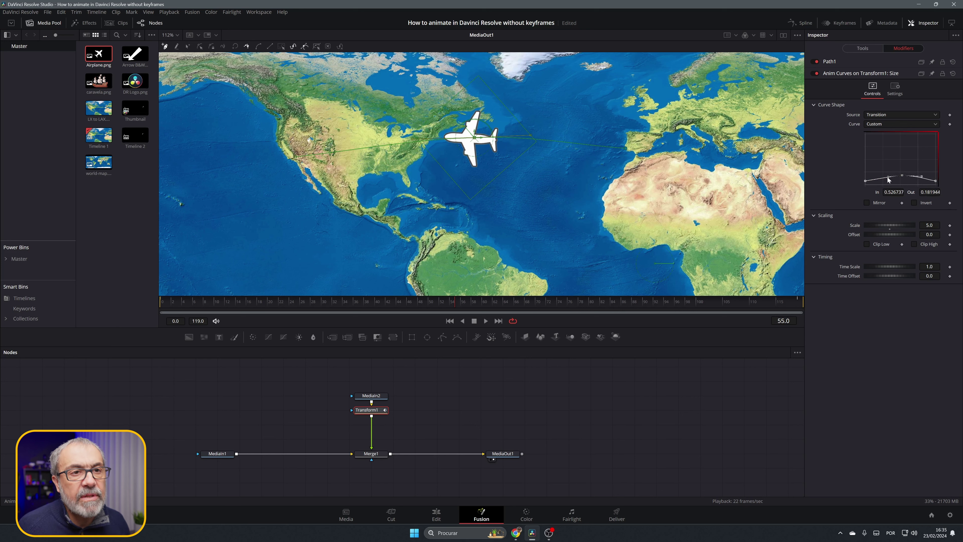
drag(887, 178, 885, 176)
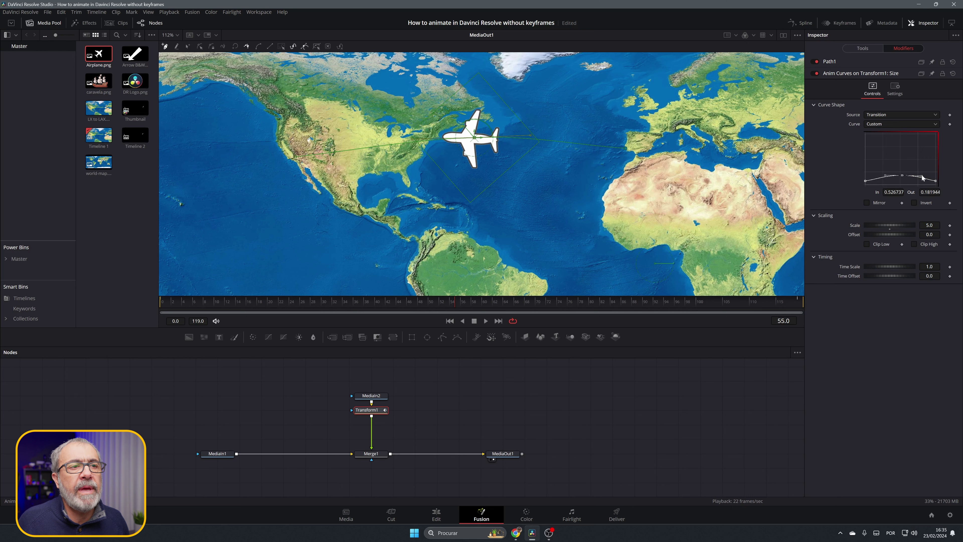
Play the flight from frame 0 and scrub back to frame 56 to check the airplane's size change
click(166, 303)
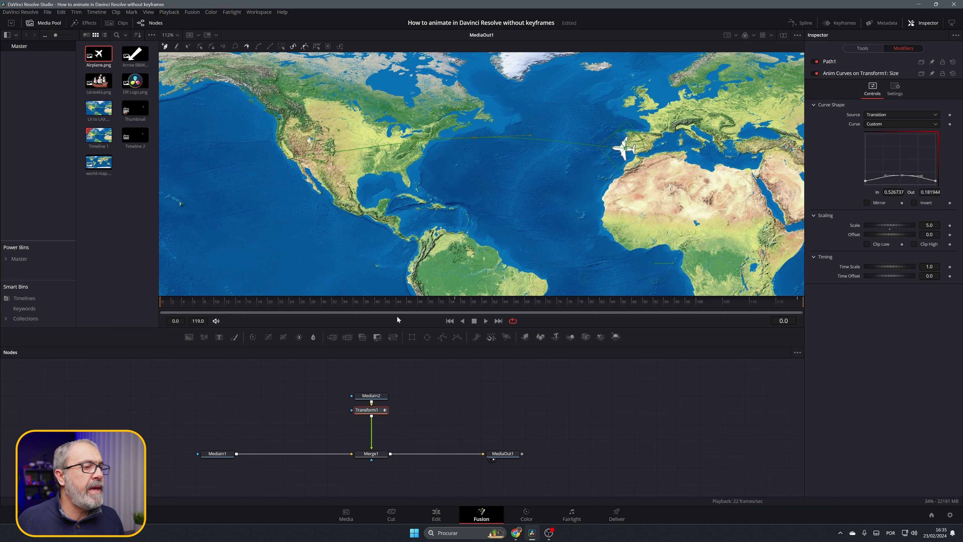
click(486, 321)
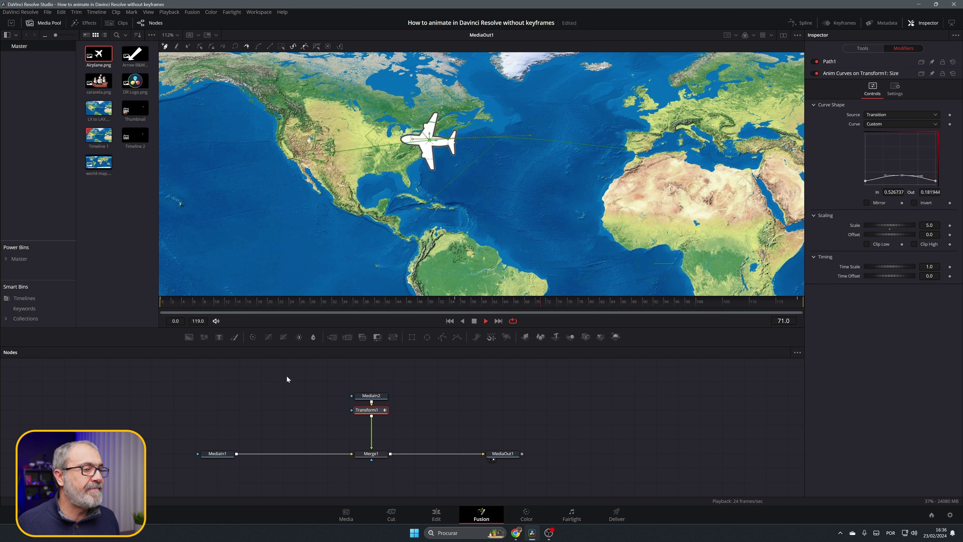
click(474, 321)
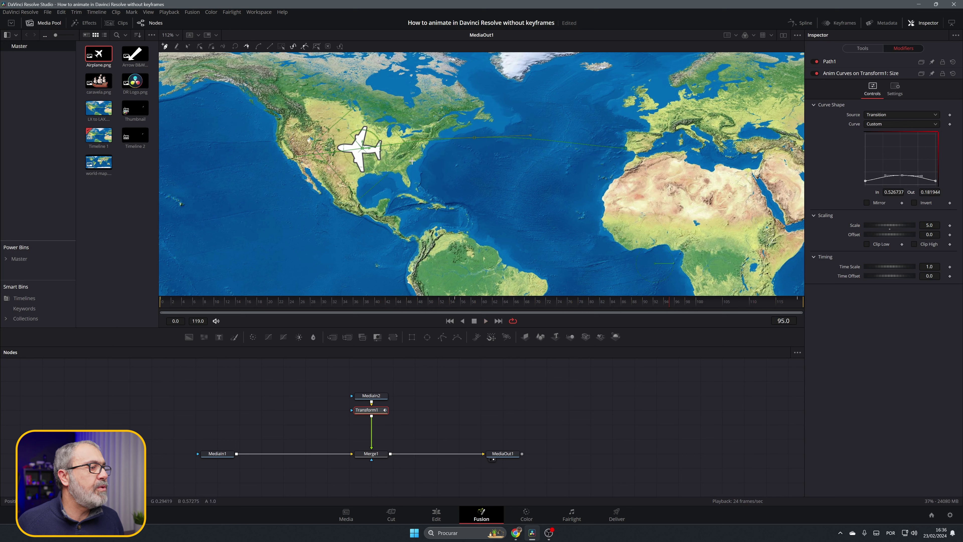
drag(668, 306, 463, 323)
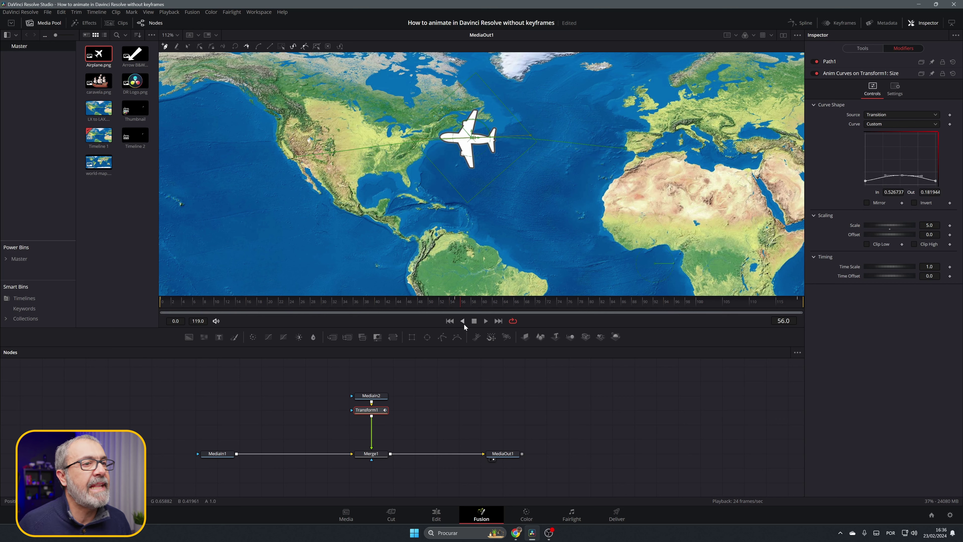
Apply the Anim Curves modifier to the airplane transform's Angle
click(871, 48)
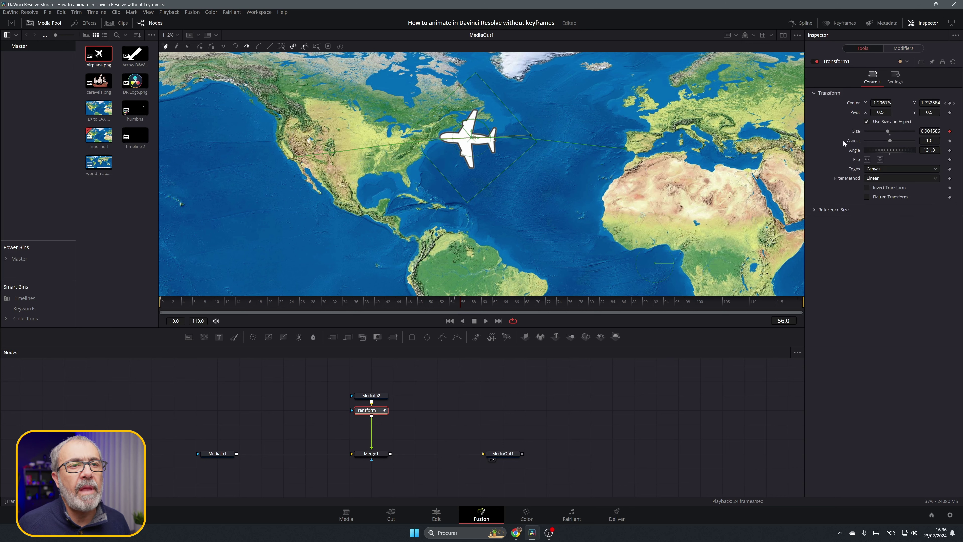
right_click(855, 151)
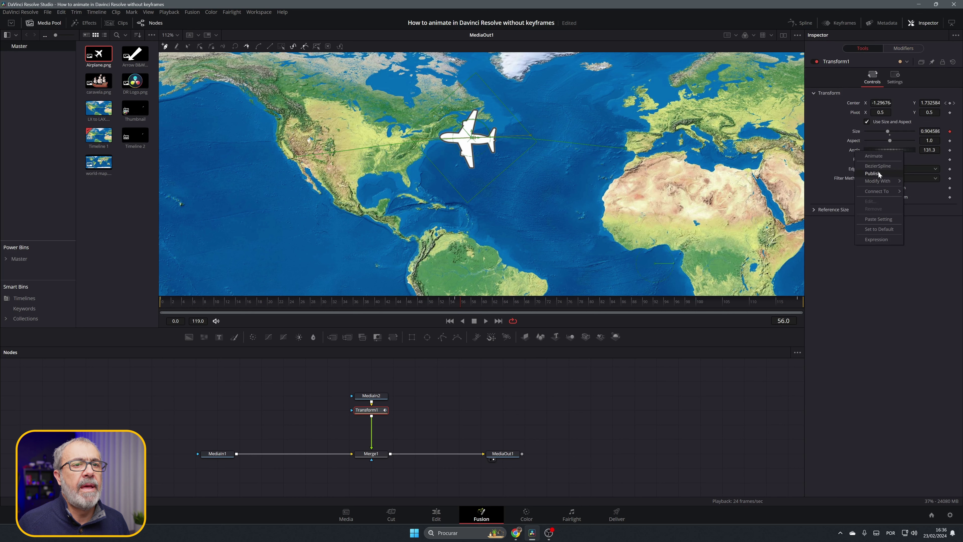
mouse_move(879, 182)
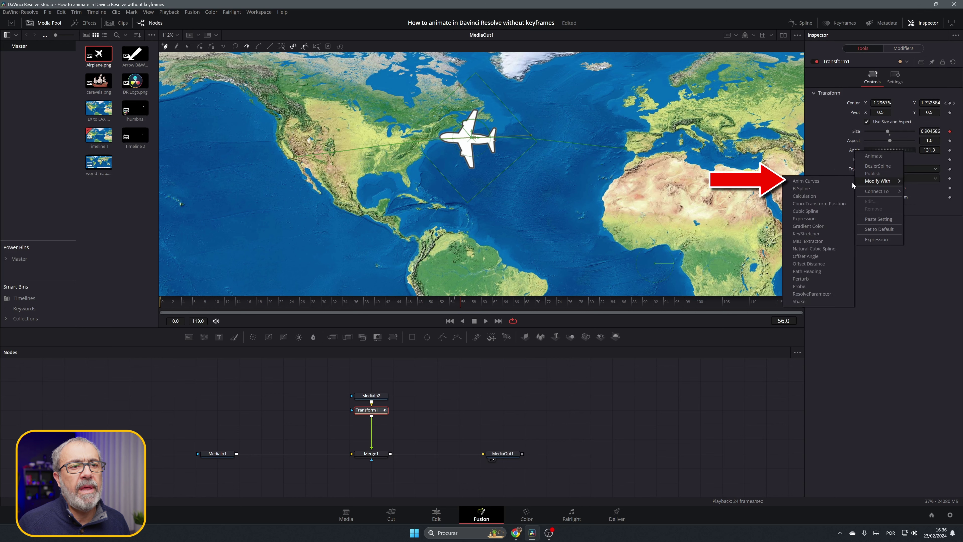
click(831, 180)
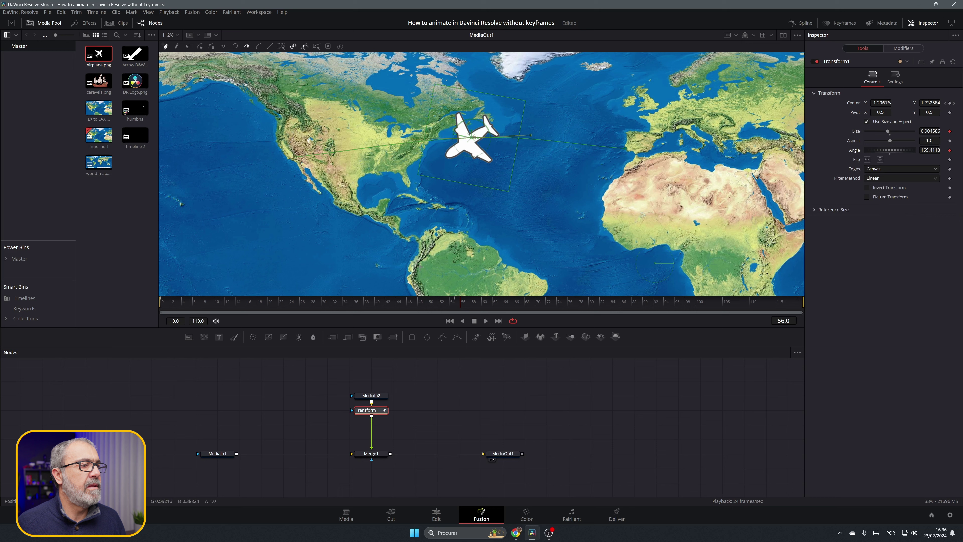
Return to frame 0 and switch the Angle modifier's curve type to Custom
drag(462, 308, 165, 307)
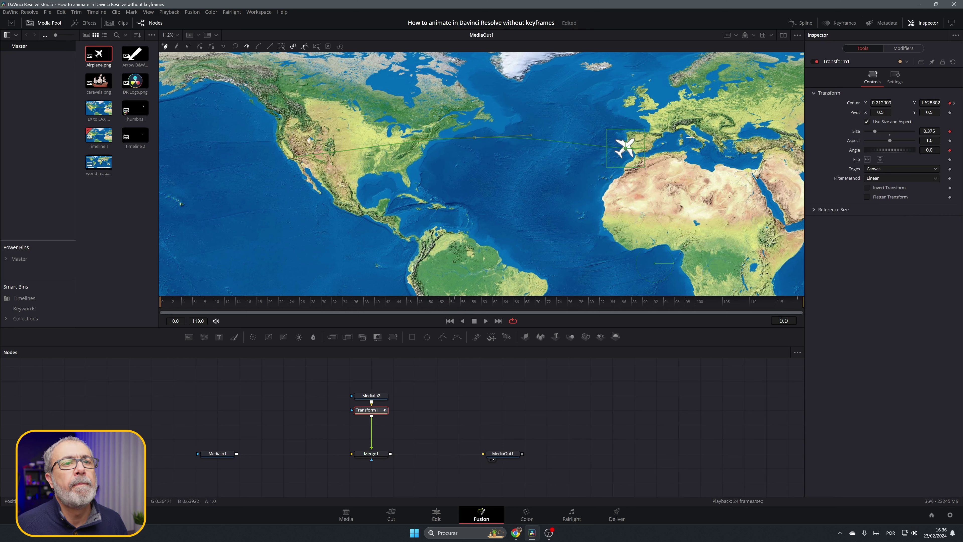
click(903, 48)
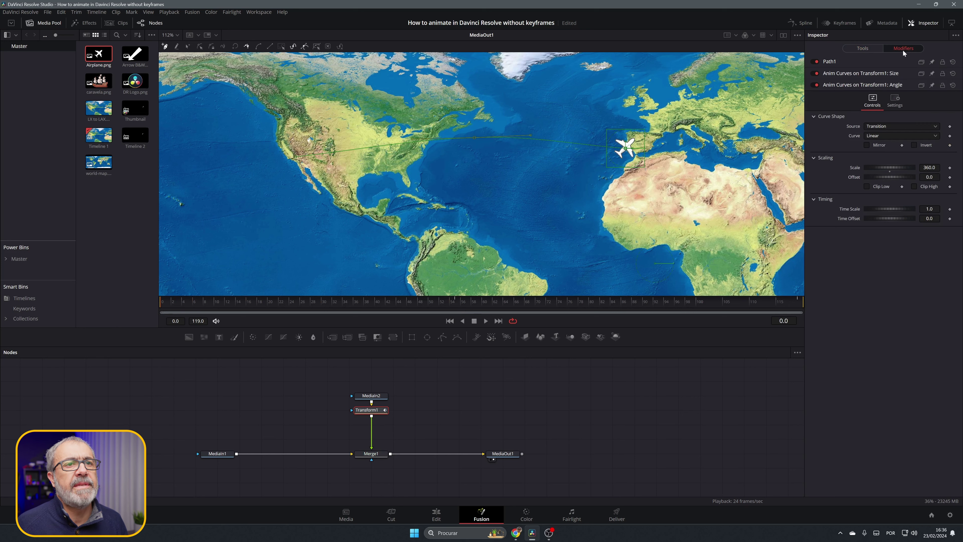
click(880, 135)
click(873, 161)
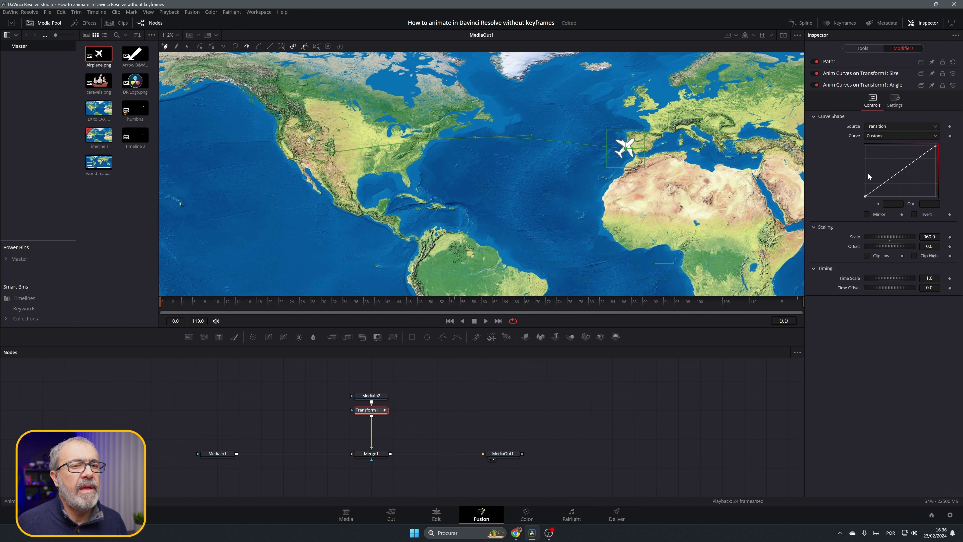
Raise the Angle curve's start point until the airplane faces west, keeping the point at In 0
drag(865, 196, 864, 177)
click(892, 203)
text(0)
key(Tab)
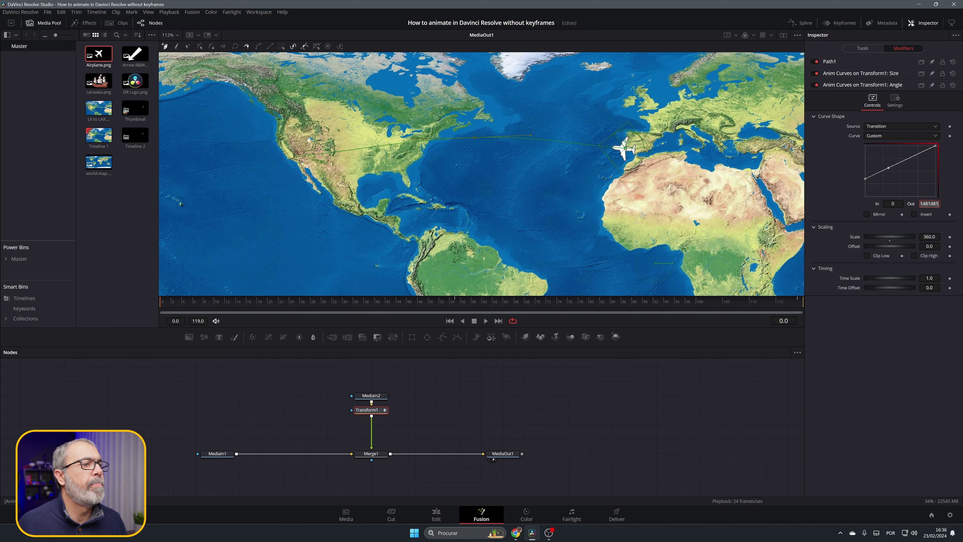
Align the airplane with the path by adding a lowered middle point to the Angle curve at frame 55 and lowering its end point to about 0.39
drag(162, 305, 459, 312)
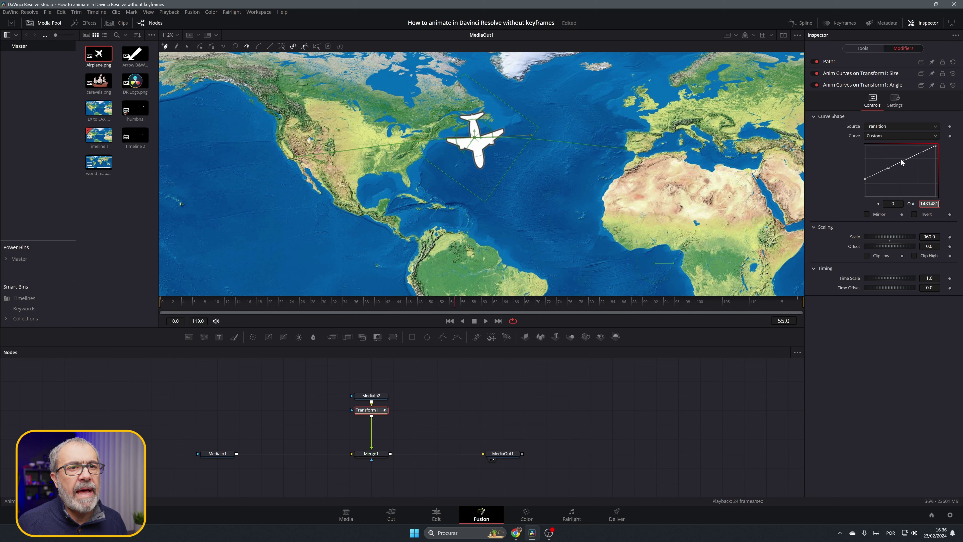
drag(902, 163, 908, 180)
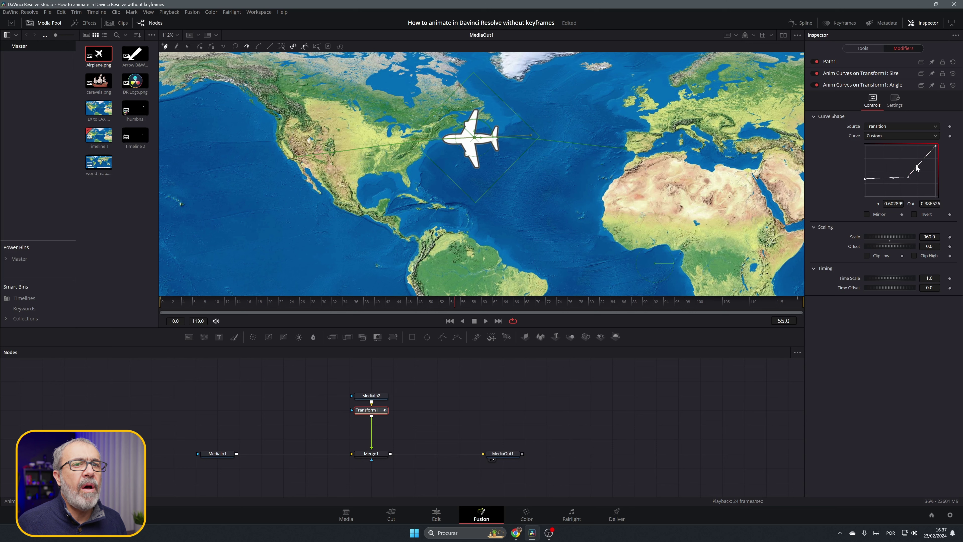
drag(936, 147, 937, 179)
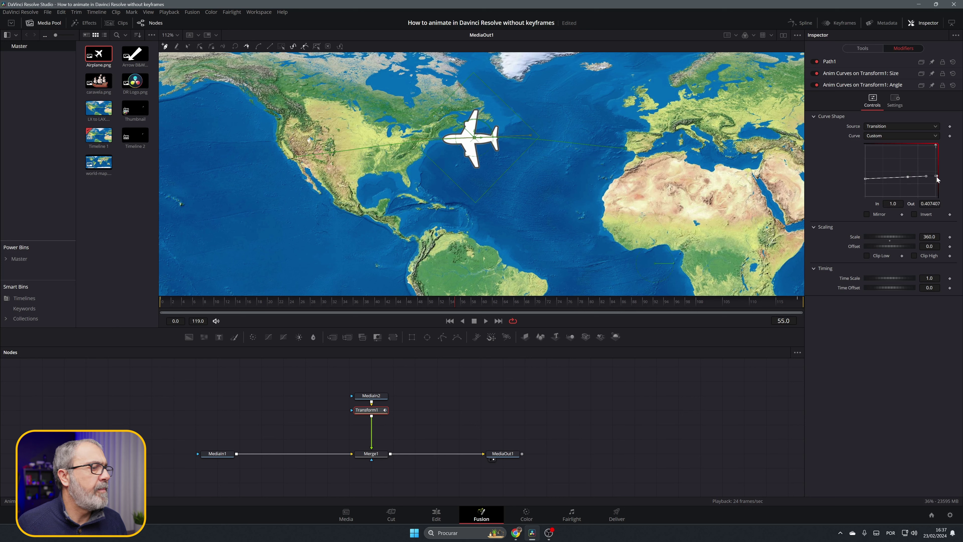
drag(457, 305, 789, 322)
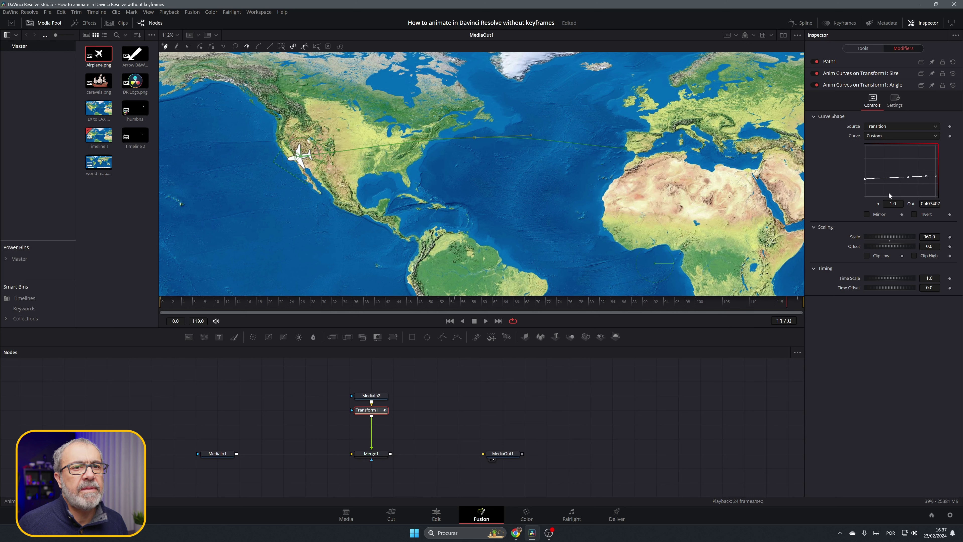
drag(934, 175, 935, 177)
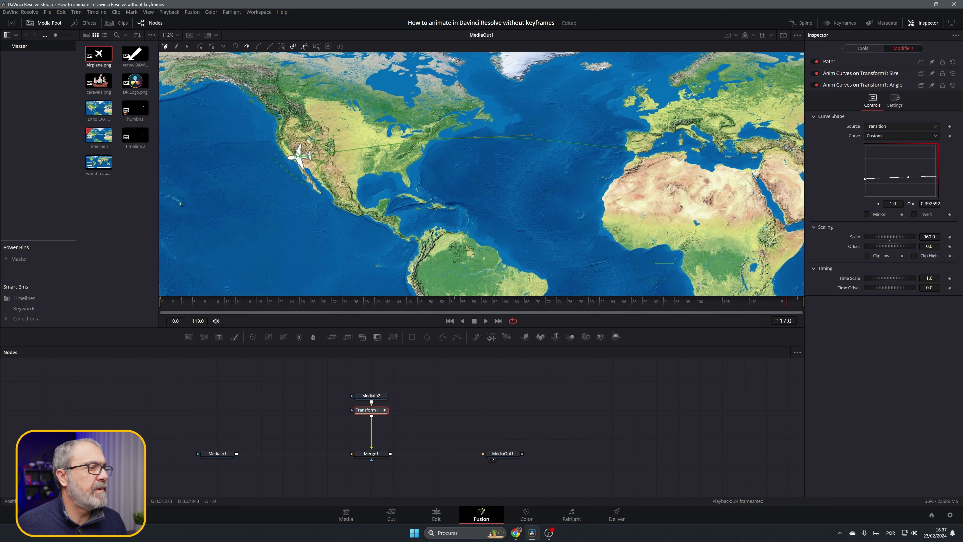
Play the flight from frame 0 to check the airplane's rotation along the path
drag(783, 302, 161, 302)
click(483, 321)
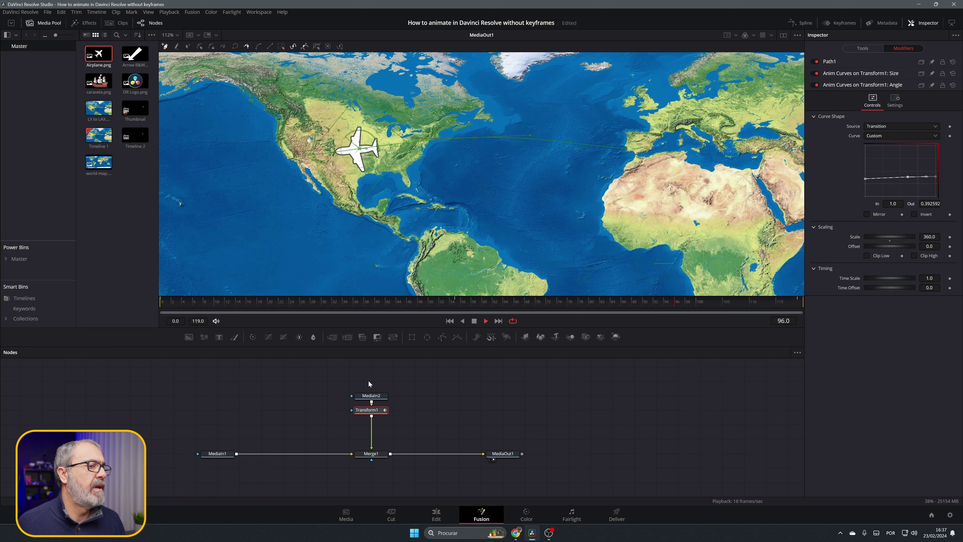
click(474, 321)
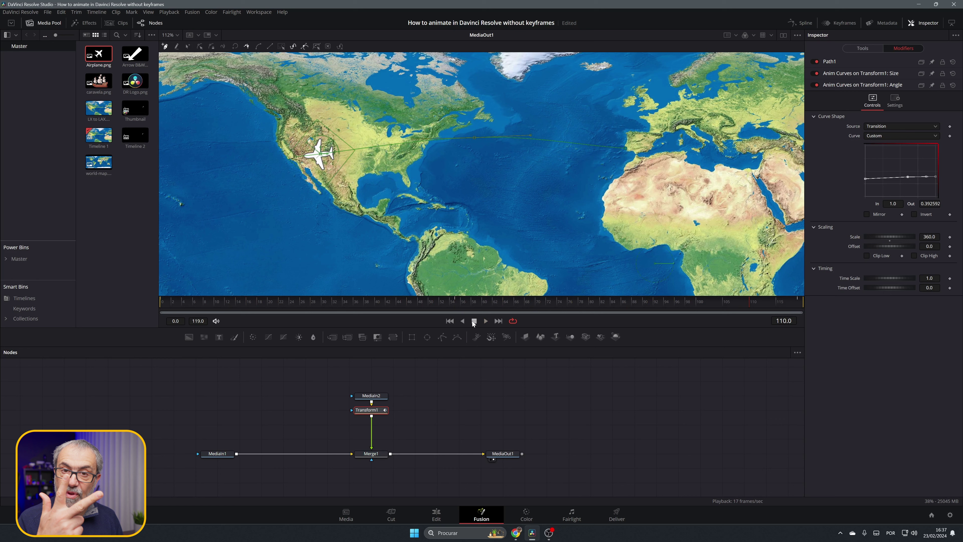
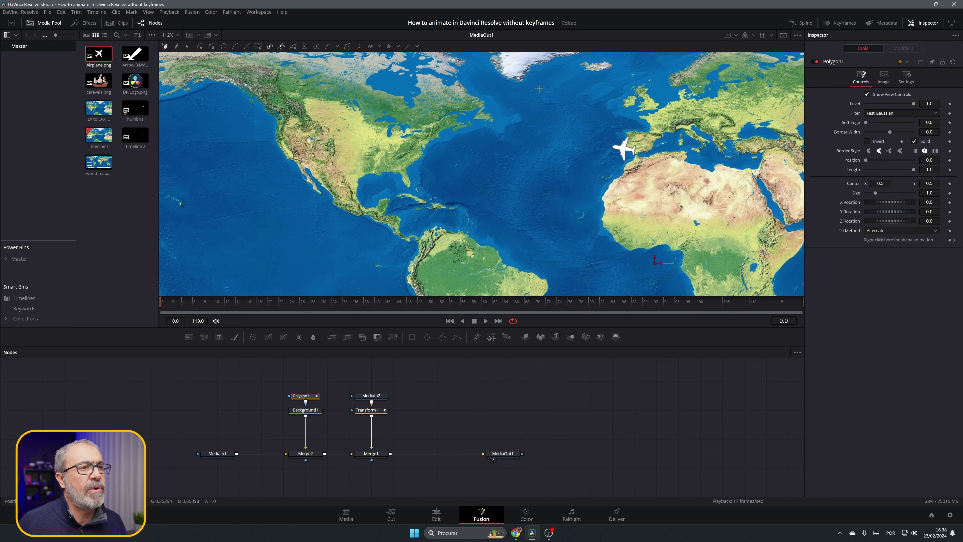
Draw the route mask with points at the airplane's positions at frames 0, 55 and 119, curving the middle one
click(623, 148)
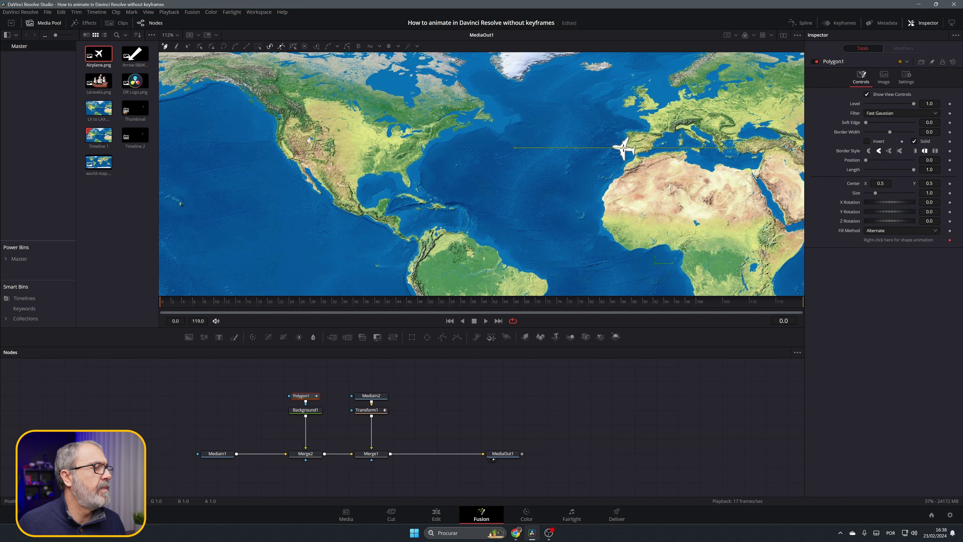
drag(161, 307, 466, 306)
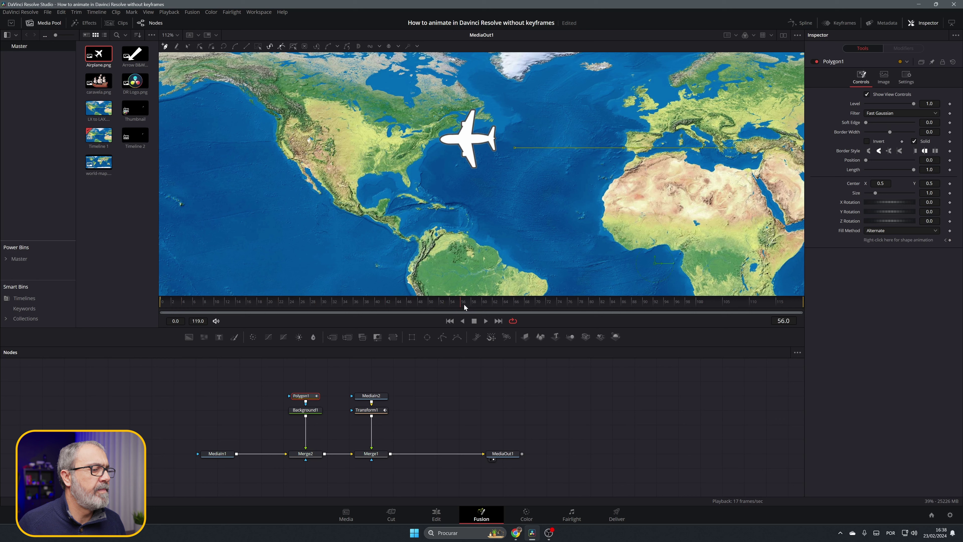
click(366, 410)
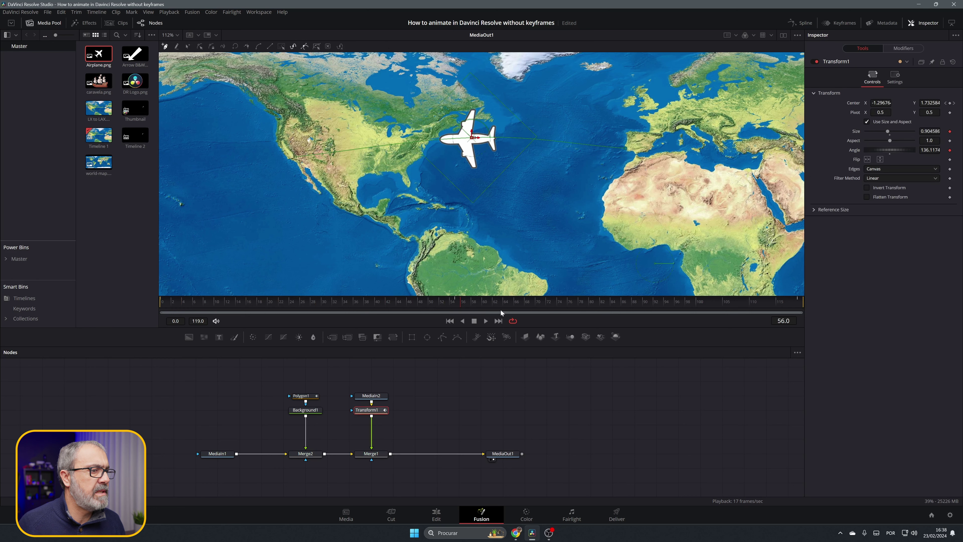
drag(463, 306, 455, 306)
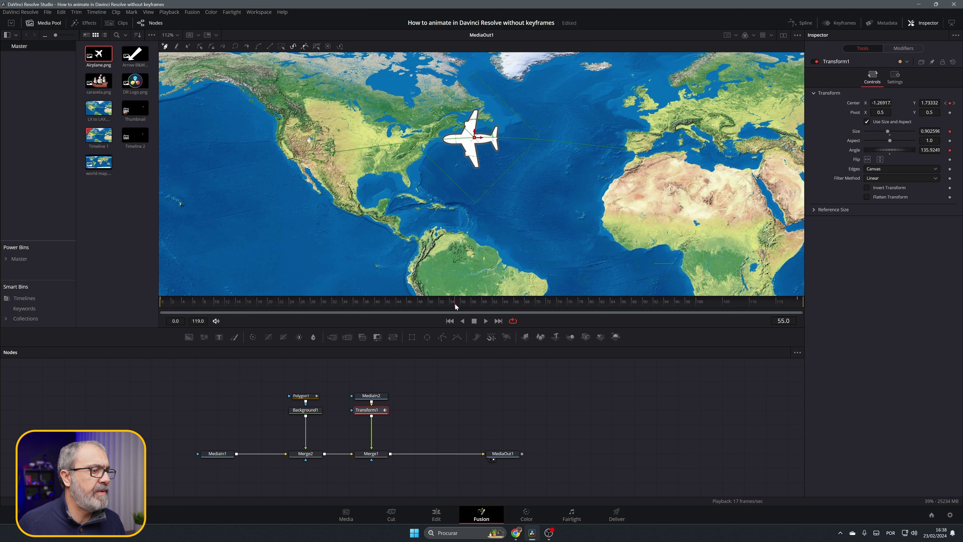
click(313, 396)
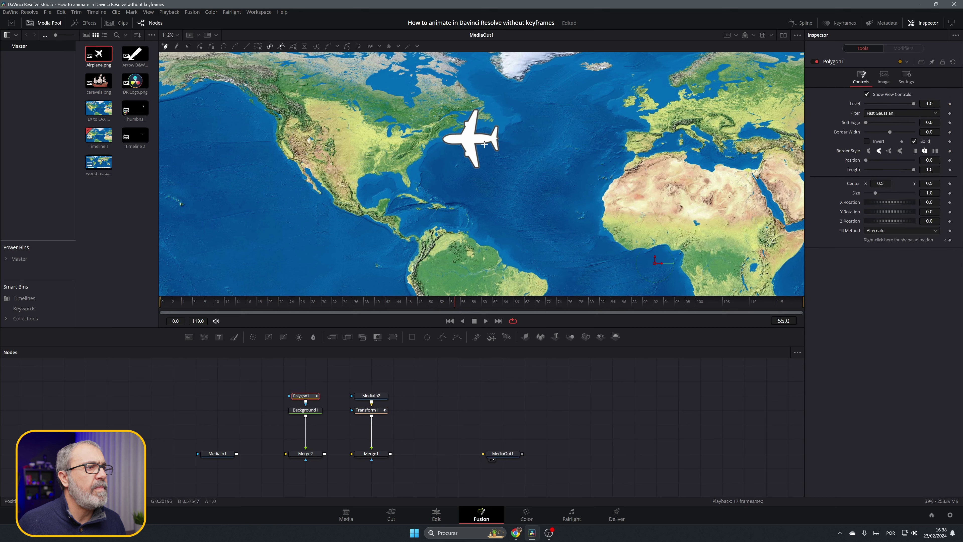
click(467, 137)
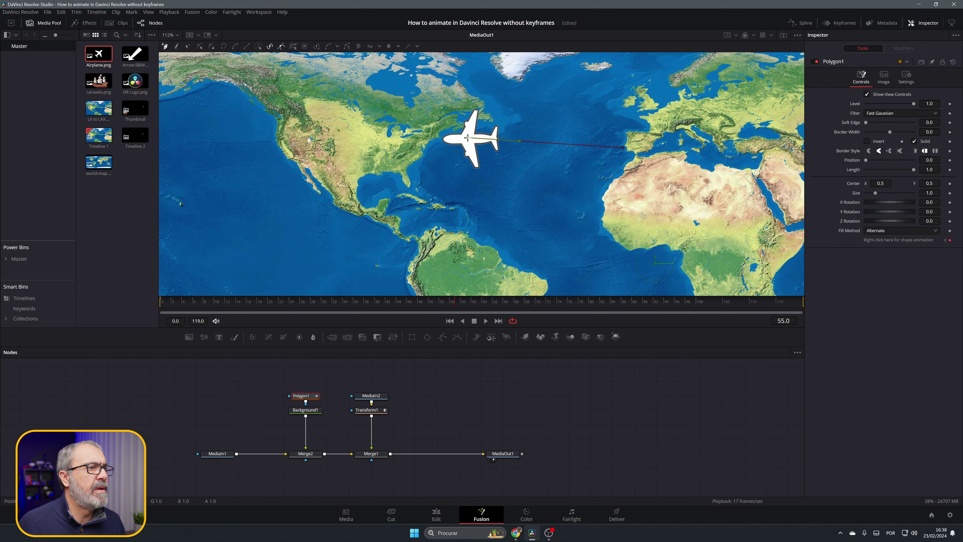
drag(467, 137, 423, 140)
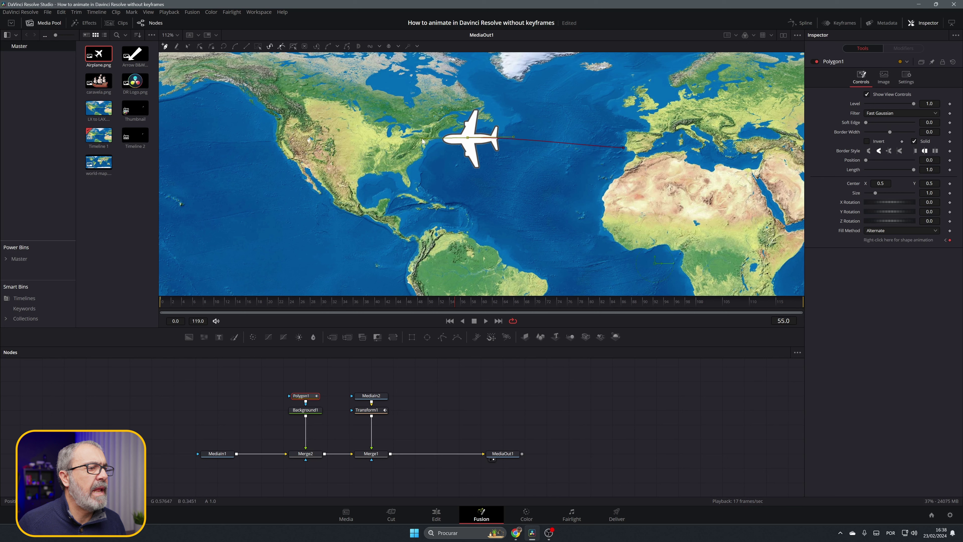
drag(456, 308, 798, 310)
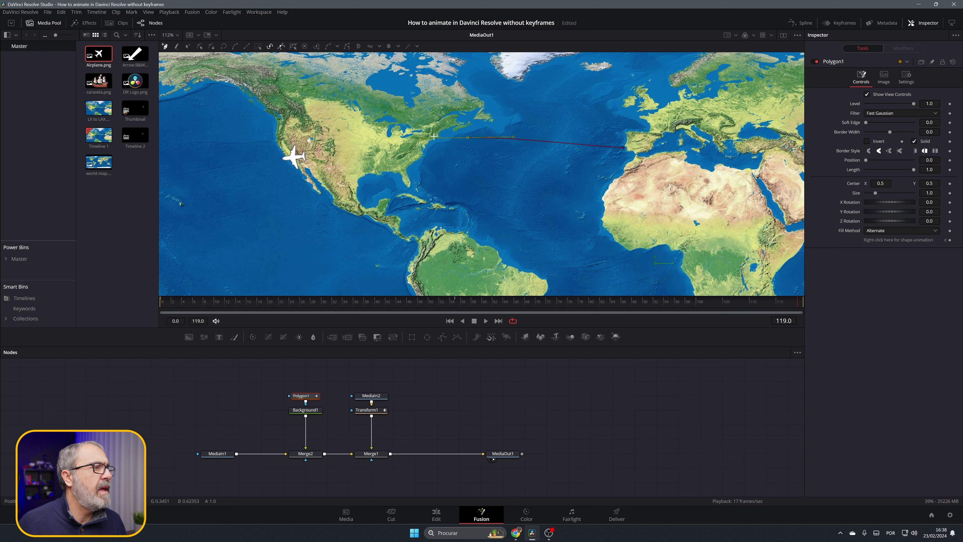
click(293, 157)
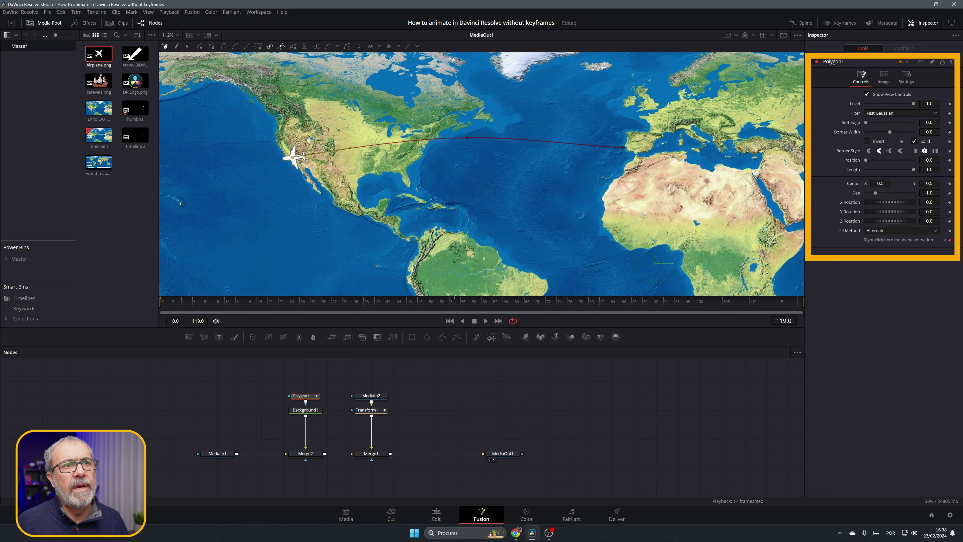
Turn off Solid, set the route's Border Width to 0.0031, and scrub the timeline to check the line
click(914, 143)
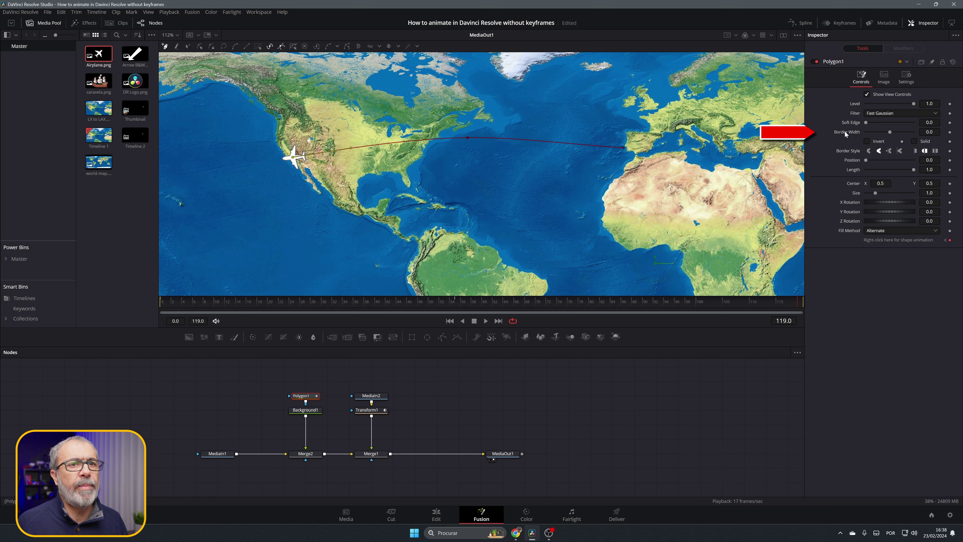
drag(929, 131, 936, 131)
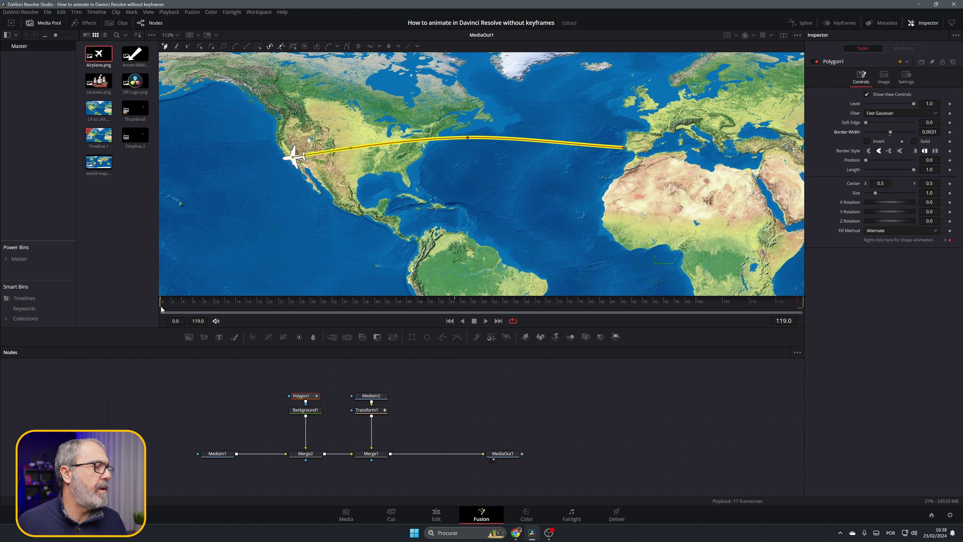
drag(163, 302, 526, 302)
mouse_move(441, 302)
mouse_down()
mouse_move(156, 304)
mouse_move(292, 303)
mouse_move(807, 392)
mouse_up()
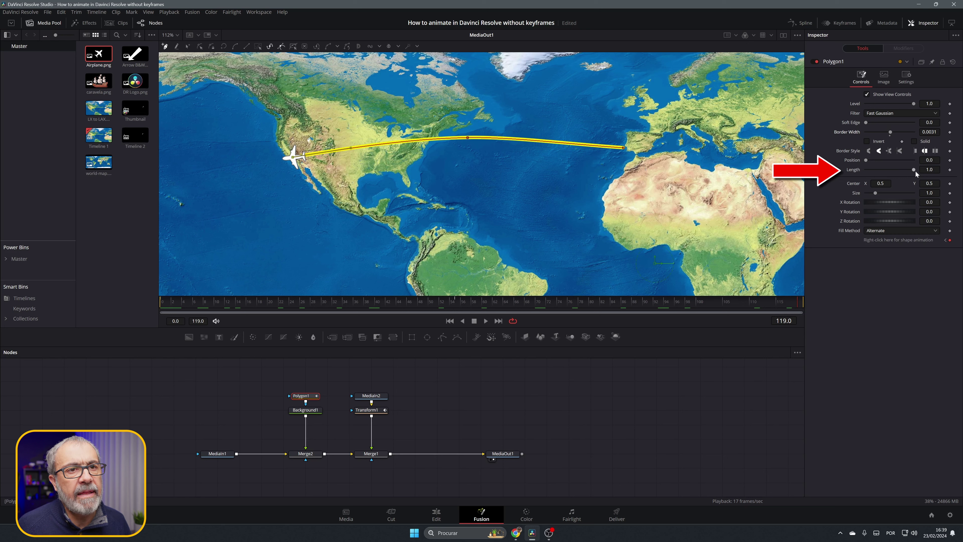
Apply the Anim Curves modifier to the route polygon's Length
mouse_move(914, 172)
mouse_down()
mouse_move(880, 171)
mouse_move(915, 171)
mouse_up()
right_click(854, 171)
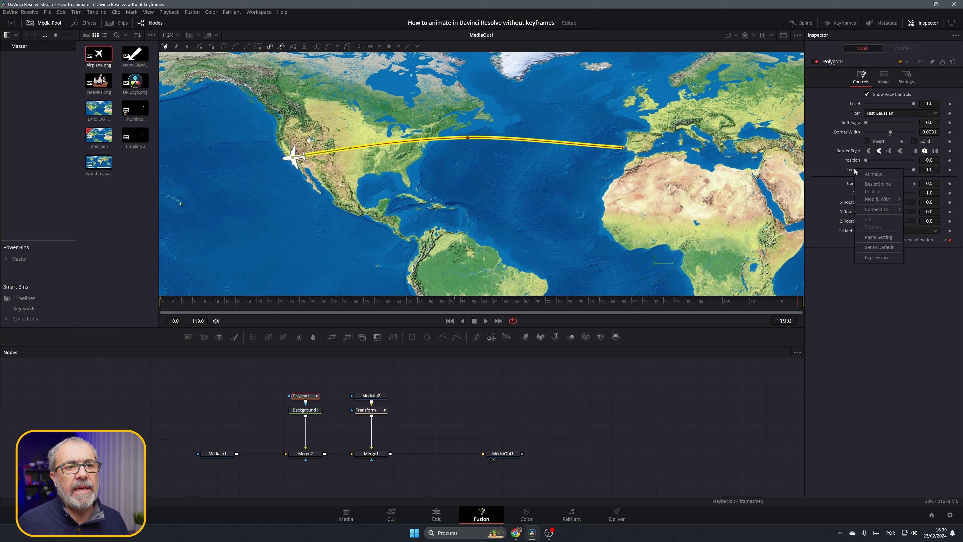
mouse_move(868, 201)
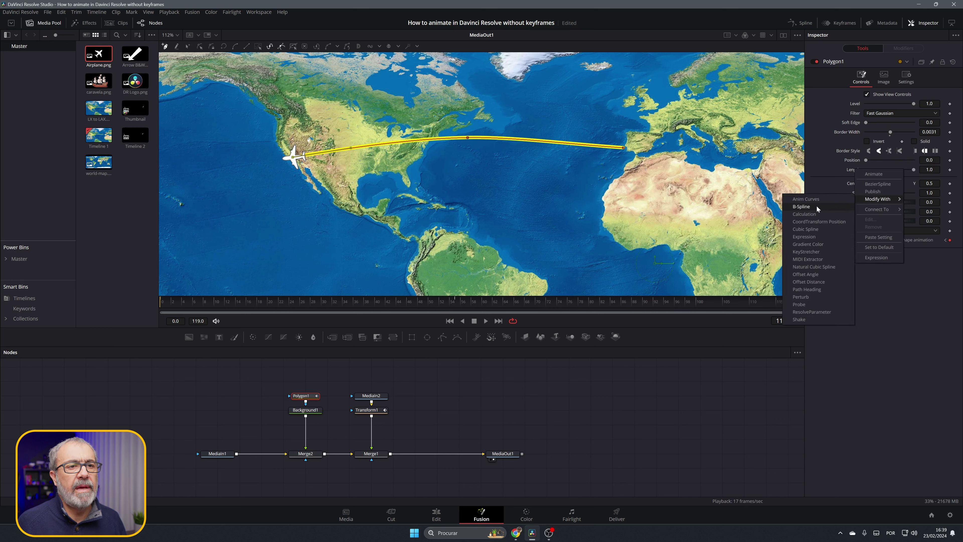
click(807, 200)
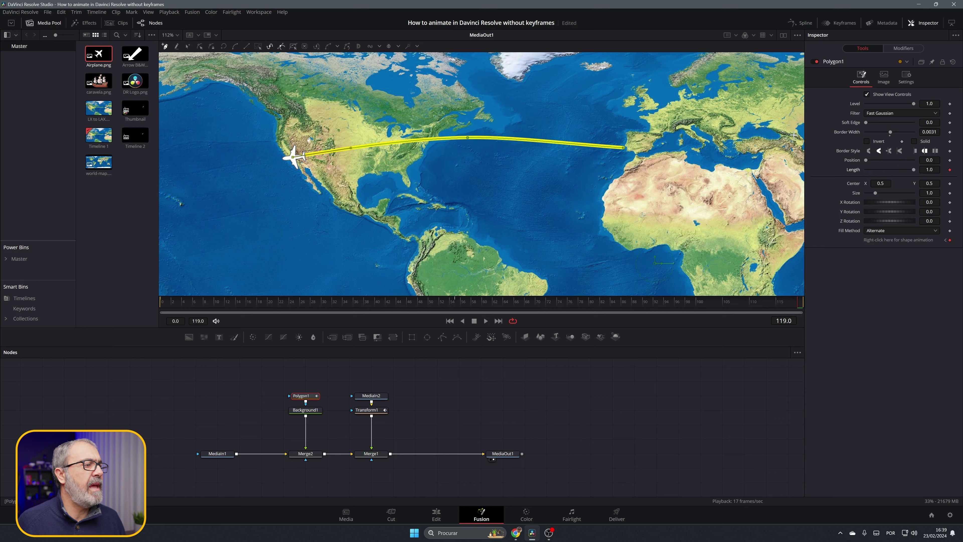
Show the Length modifier's settings and play the flight from frame 0 to check the line following the airplane
key(space)
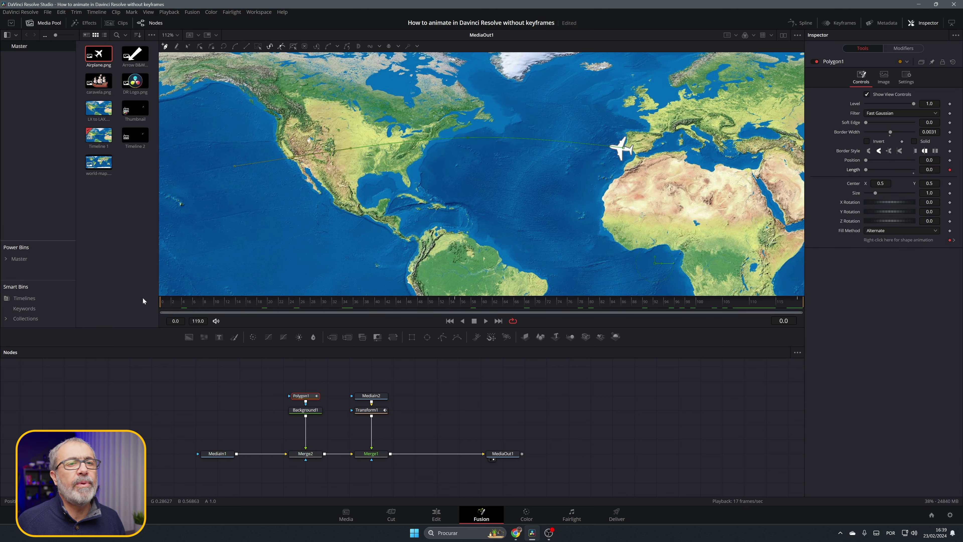
click(904, 48)
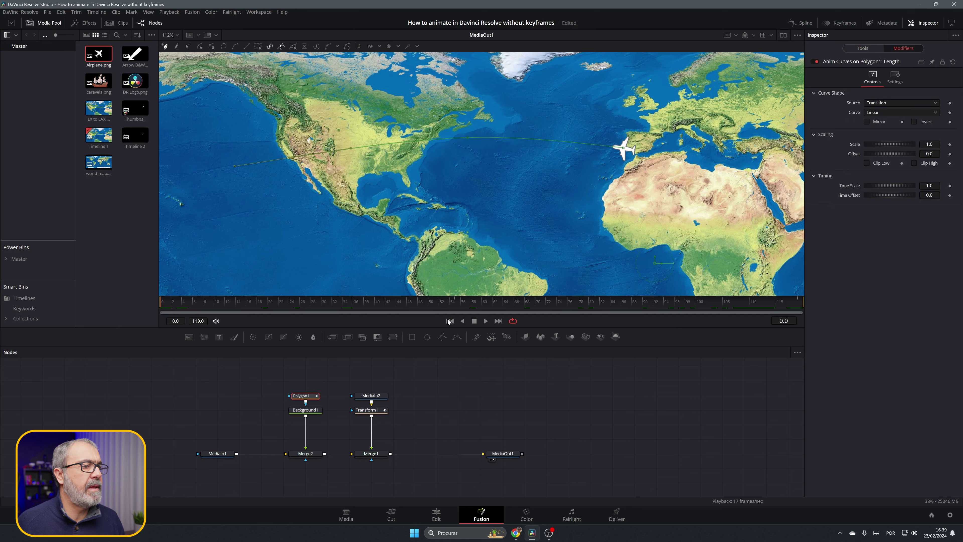
click(485, 321)
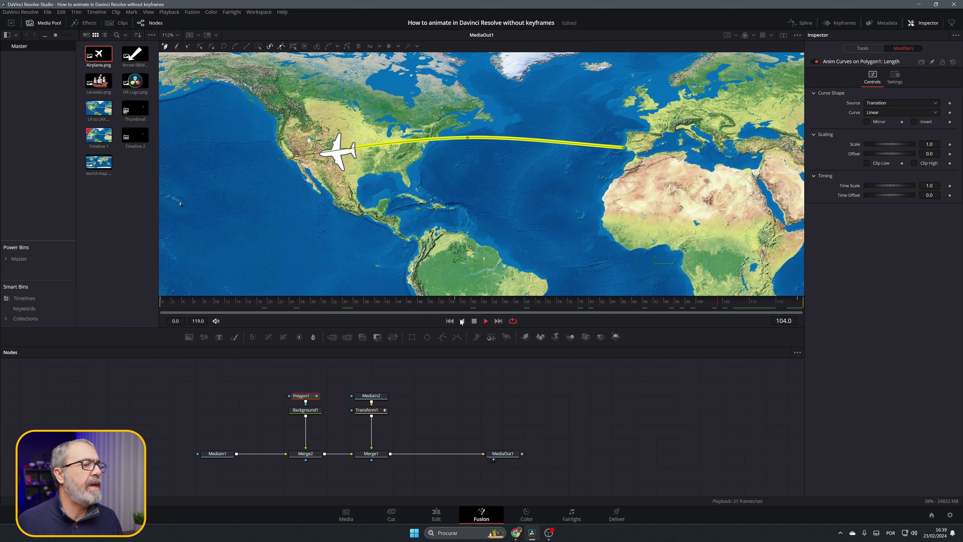
click(474, 320)
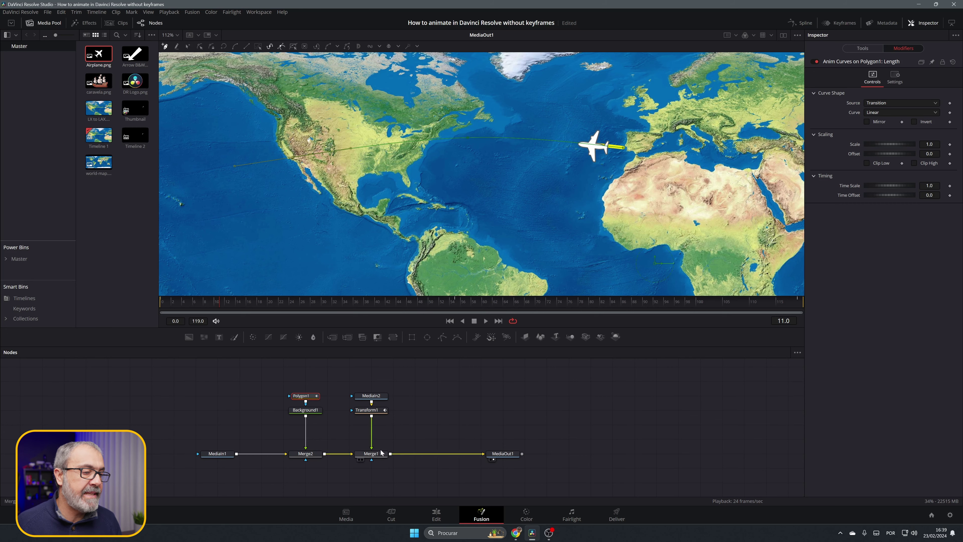
Switch to the Edit page and play the finished airplane clip from 01:00:04:00
click(441, 517)
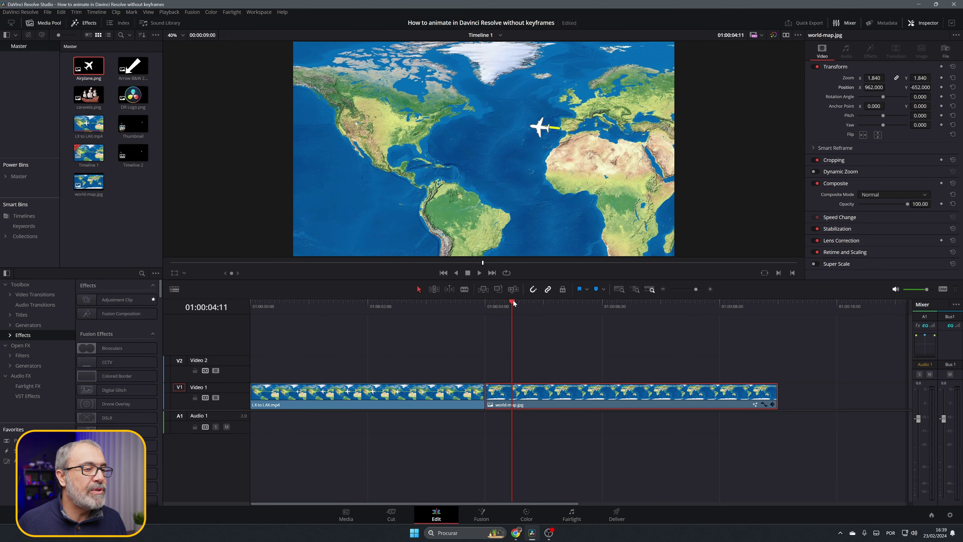
drag(513, 300, 490, 314)
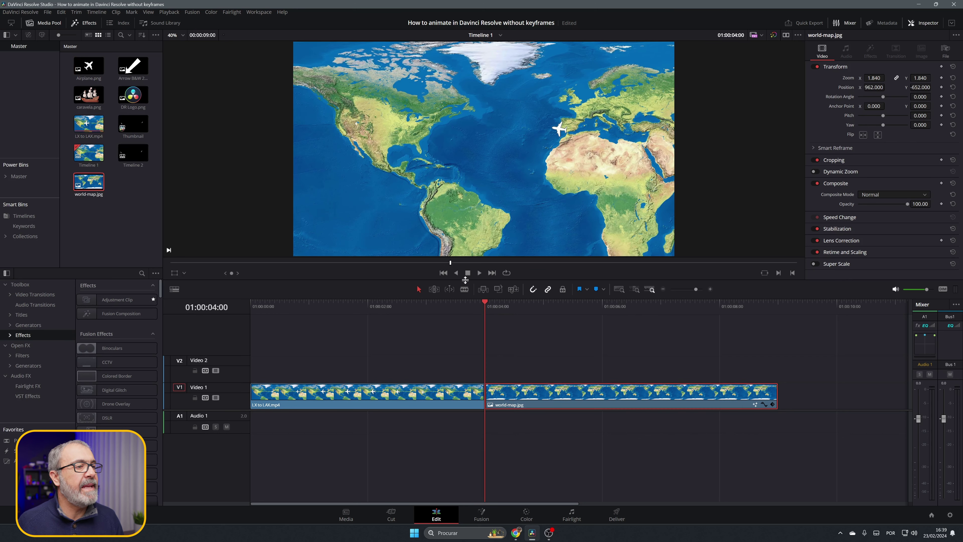
click(479, 273)
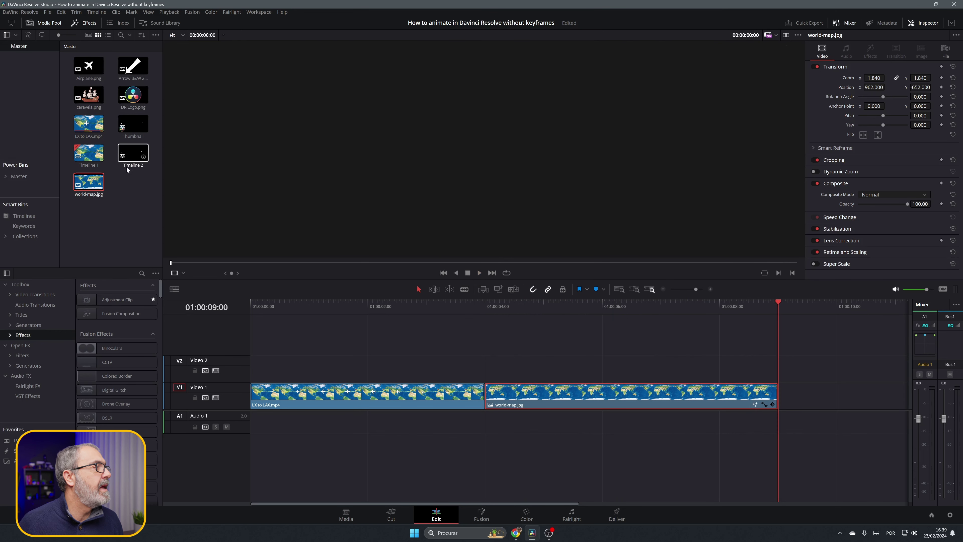
Append another world-map.jpg clip to Video 1, with Zoom 1.700, Position X -633 and Position Y -156
drag(91, 195, 780, 390)
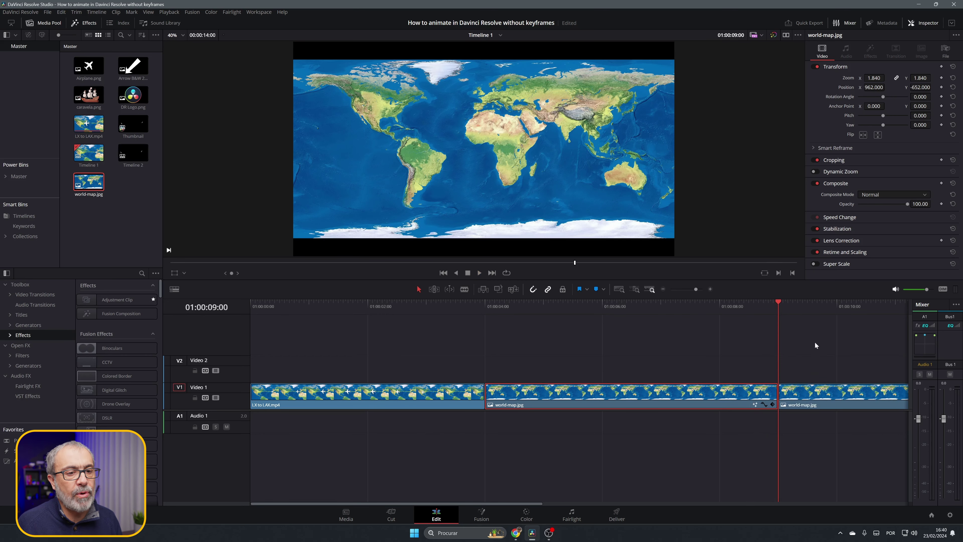
click(864, 406)
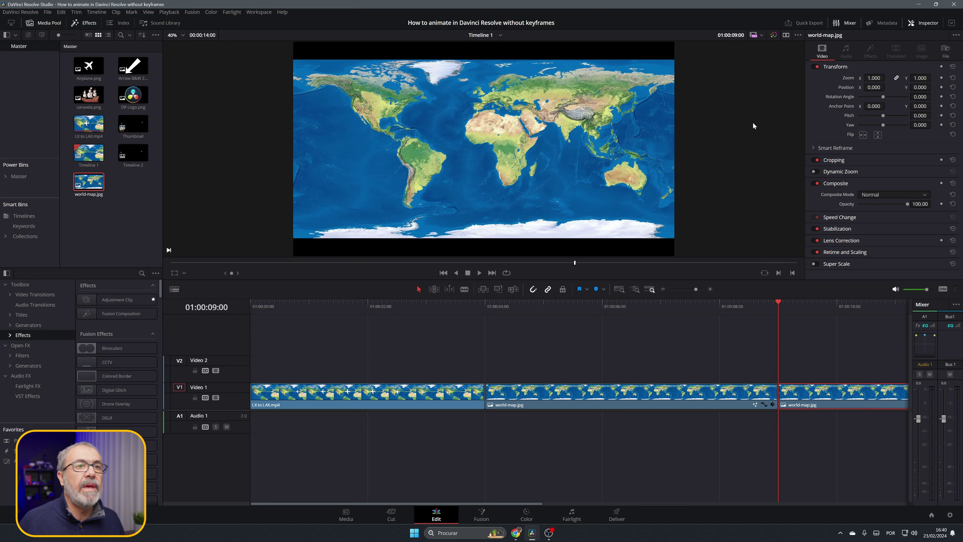
drag(877, 78, 933, 86)
drag(871, 87, 888, 87)
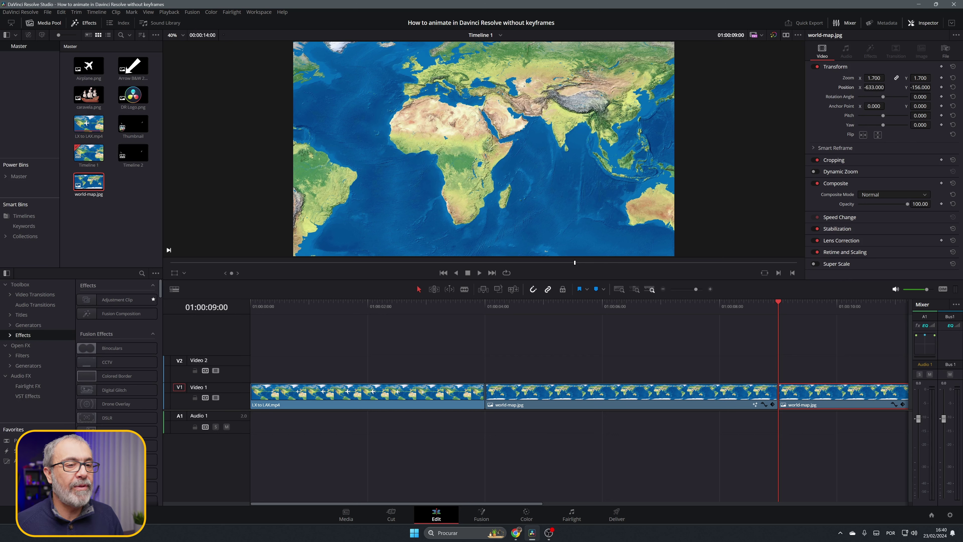
Open the new clip in Fusion, add caravela.png with a Transform node, and merge it over the map
scroll(745, 376, right, 8)
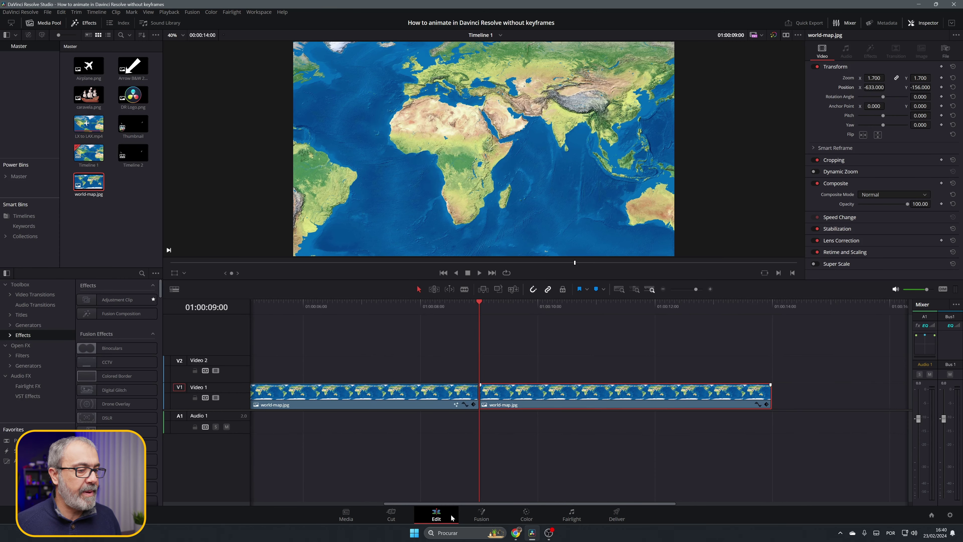
click(482, 515)
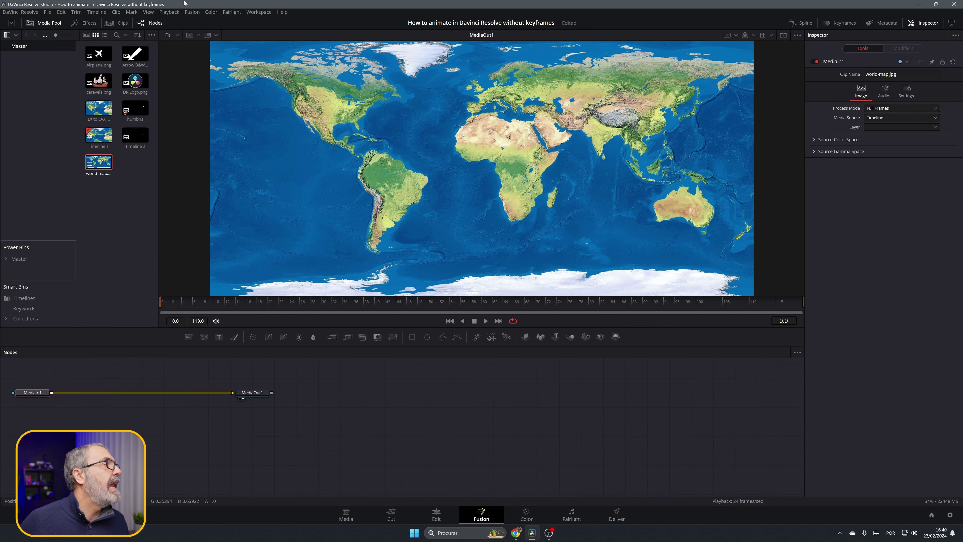
drag(98, 81, 496, 387)
drag(238, 406, 434, 488)
drag(694, 461, 368, 419)
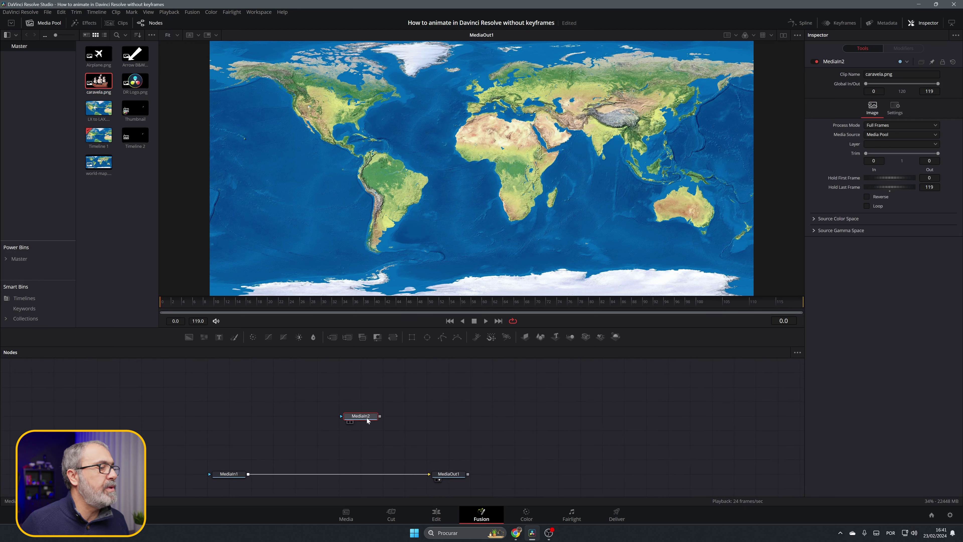
click(393, 336)
drag(406, 421, 248, 474)
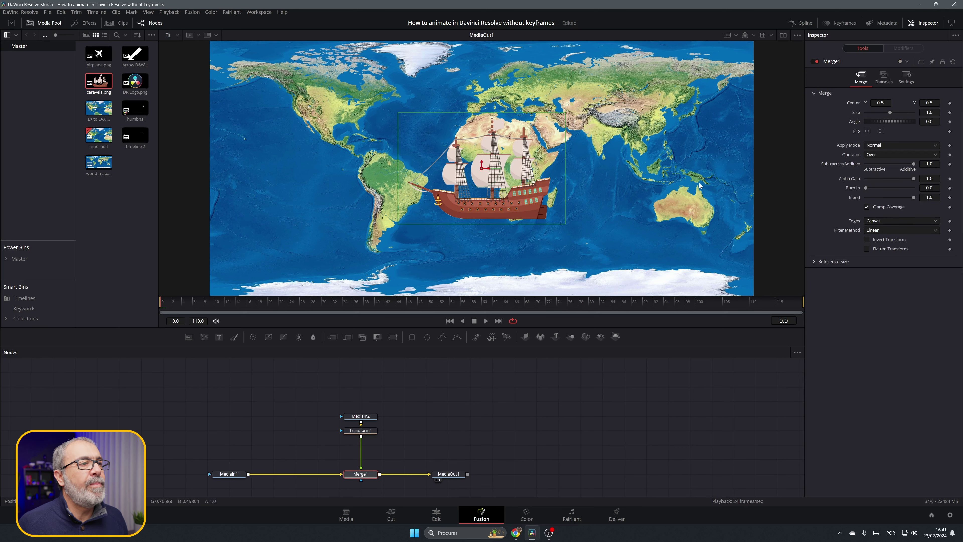
Place the ship off Portugal at Center X 0.392066, Y 1.104097, set its Size to 0.243, and save the project
click(377, 431)
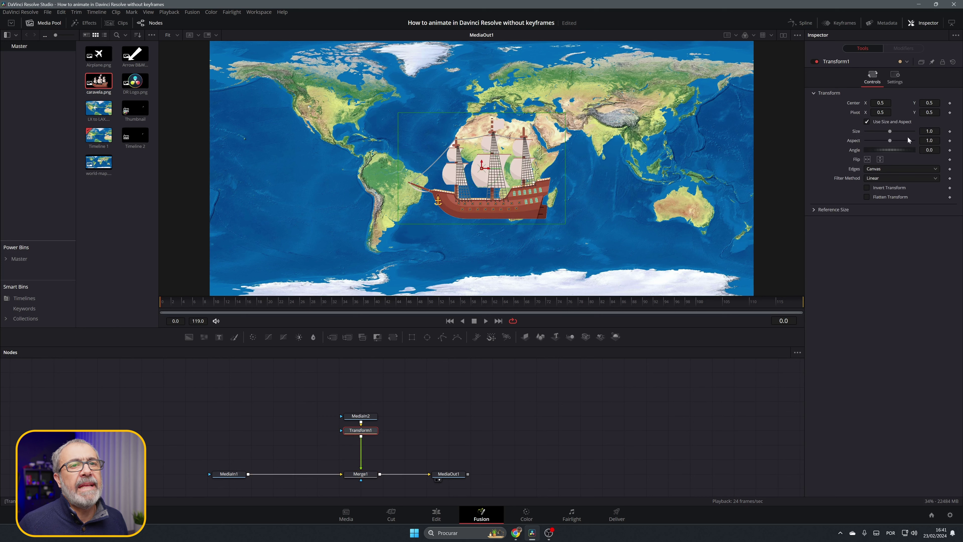
drag(398, 223, 466, 103)
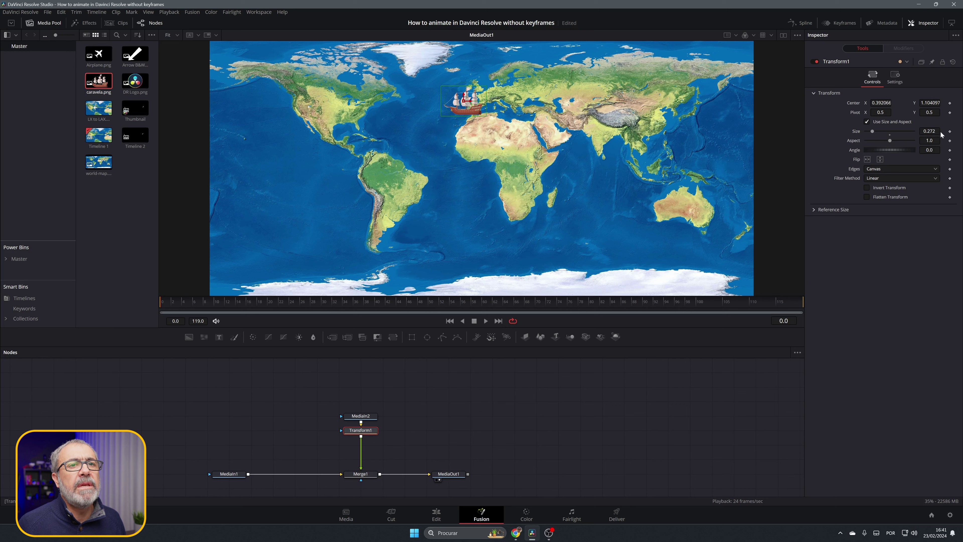
drag(929, 131, 921, 131)
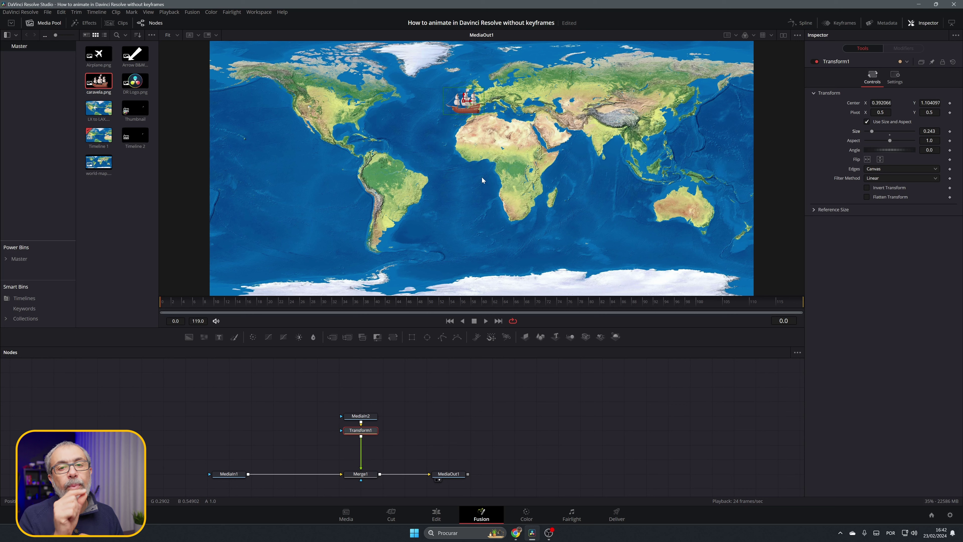
key(ctrl+s)
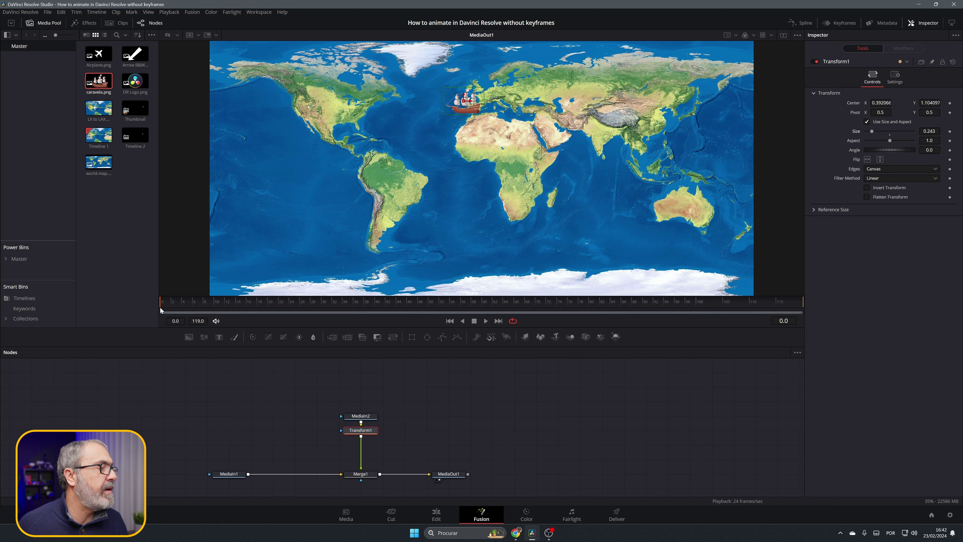
Animate the ship's Center from frame 0, placing it off West Africa at frame 20 (0.267644, 0.687866) and farther south at frame 40 (0.523985, 0.387505)
right_click(853, 104)
click(866, 122)
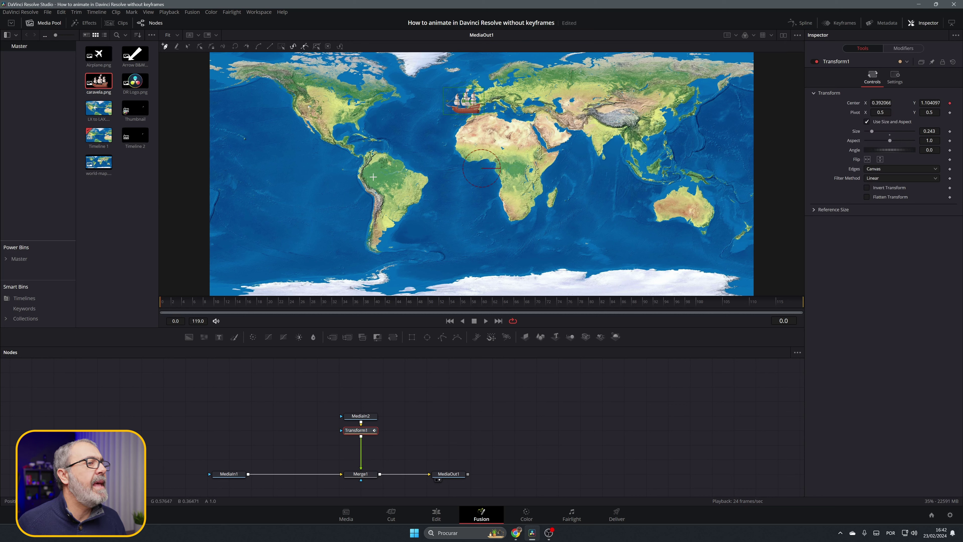
click(269, 303)
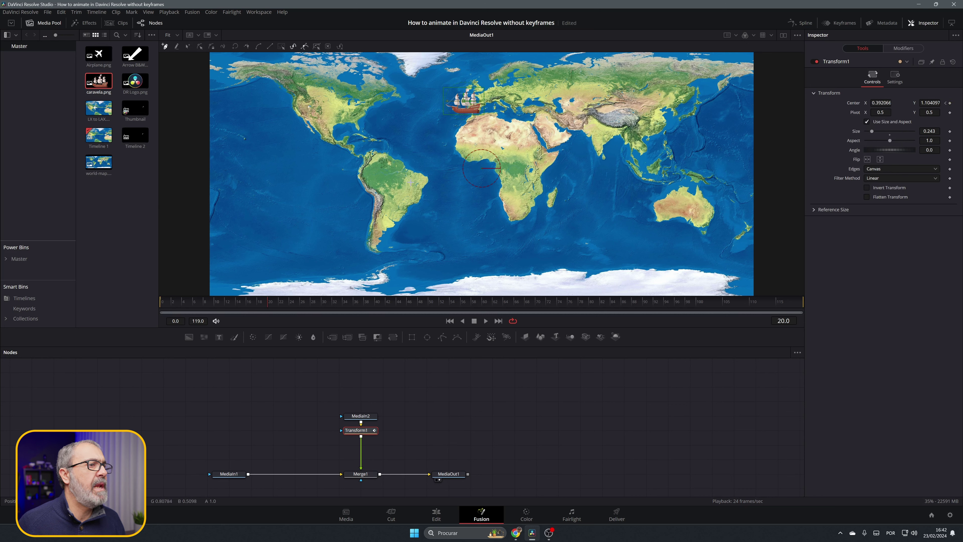
click(443, 148)
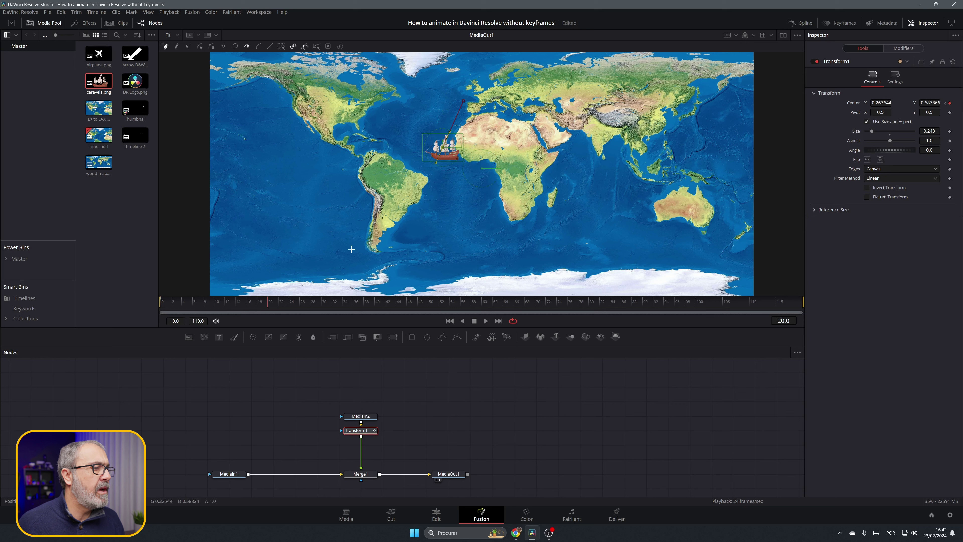
click(374, 303)
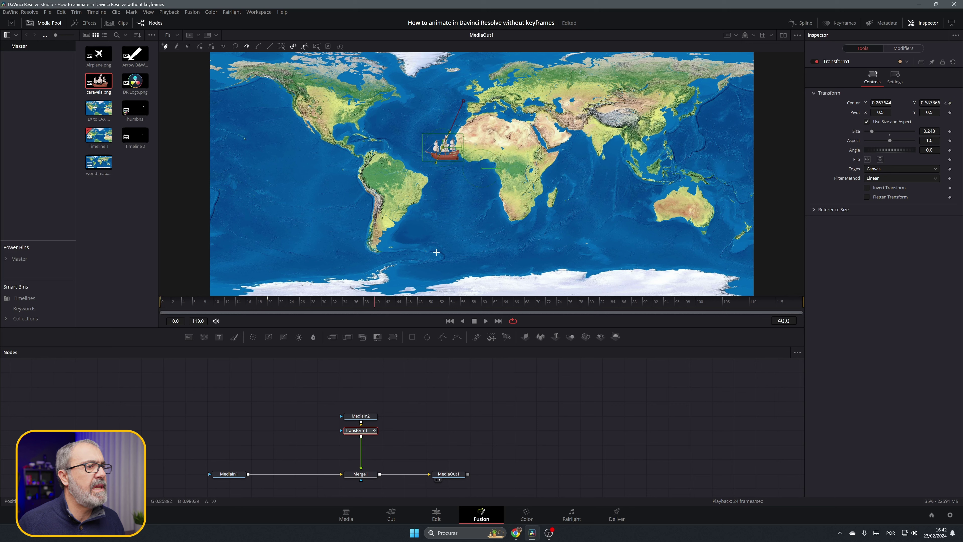
click(485, 181)
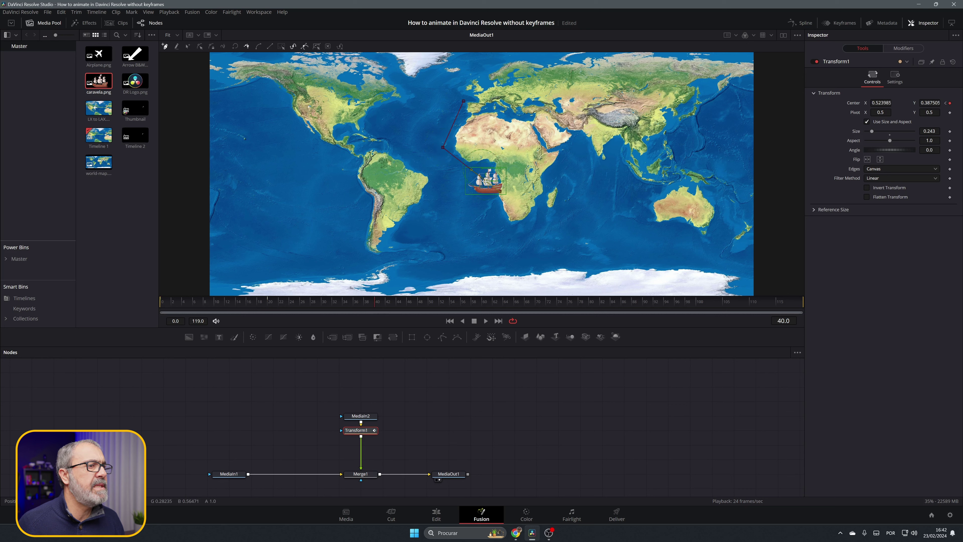
Place the ship south of Africa at frame 60 (X 0.688133, Y -0.11197) and off East Africa at frame 80 (X 0.912993, Y 0.411129)
click(481, 302)
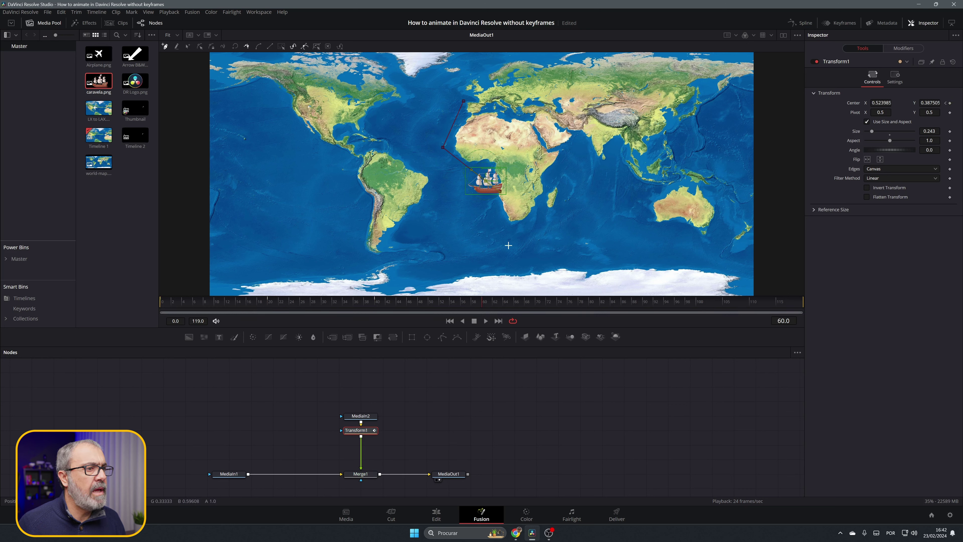
click(512, 236)
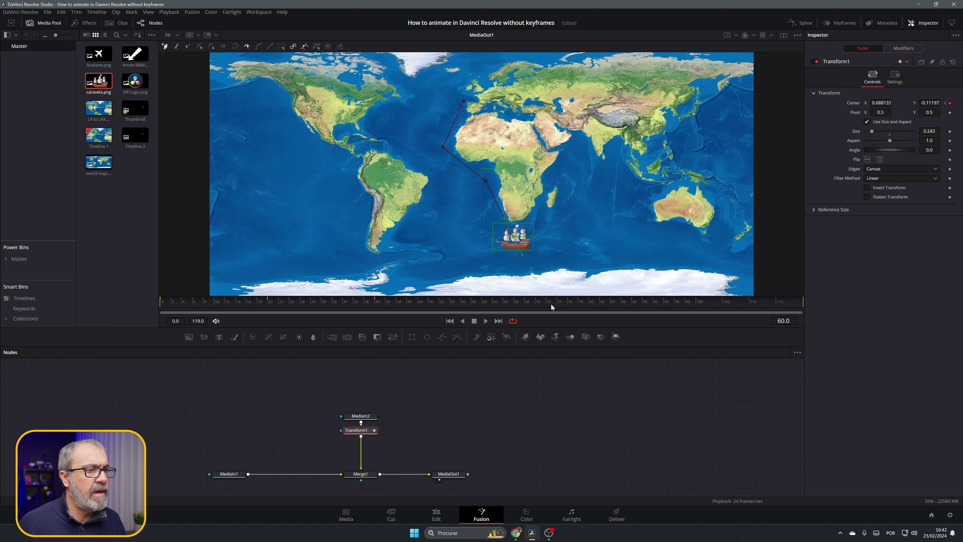
click(589, 302)
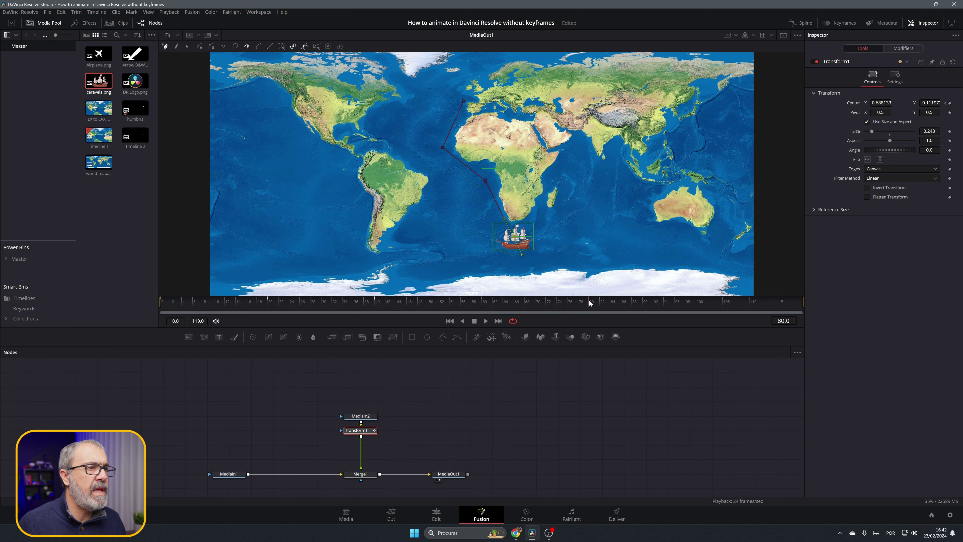
click(552, 179)
Move the ship near India at frame 100 (X 1.178325, Y 0.660867) and end its route at frame 110 (X 1.151346, Y 0.701365)
click(691, 304)
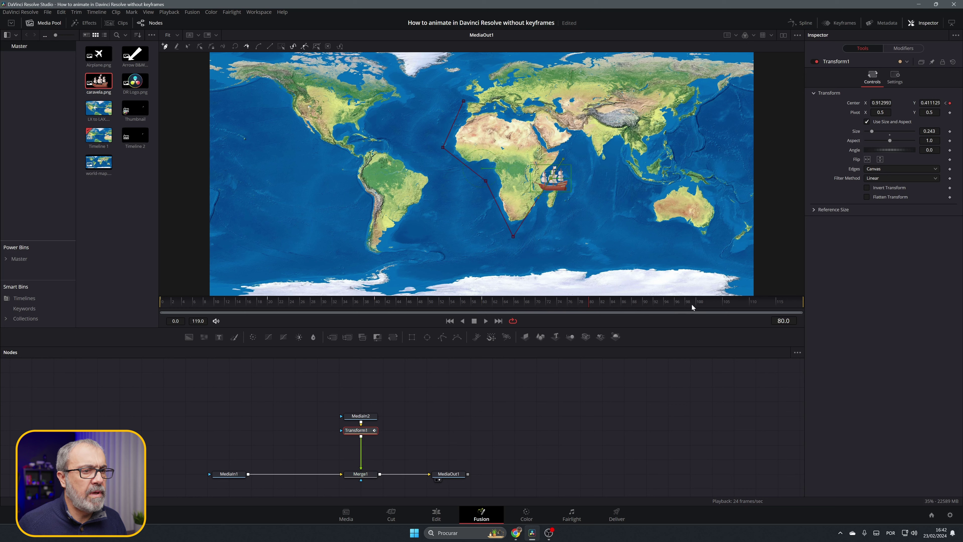
click(697, 303)
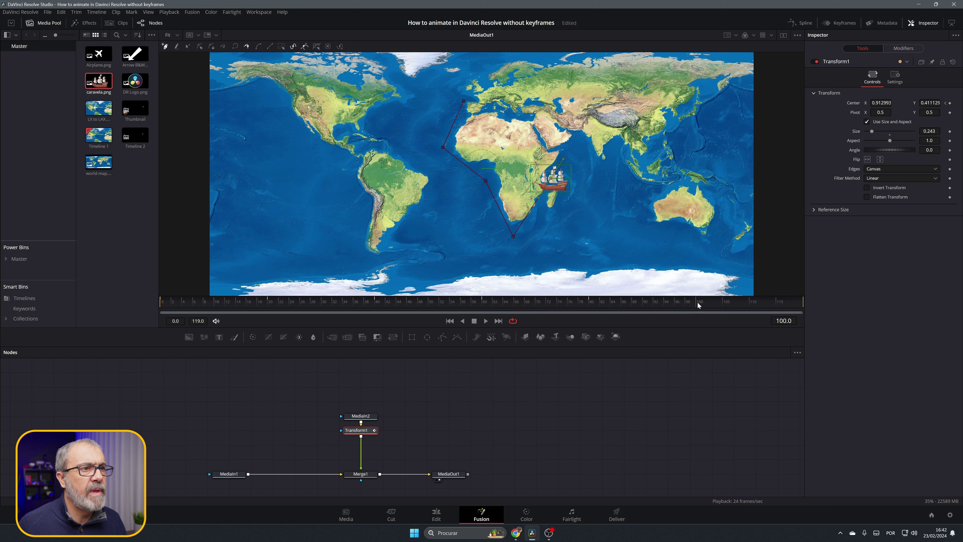
click(594, 152)
click(751, 303)
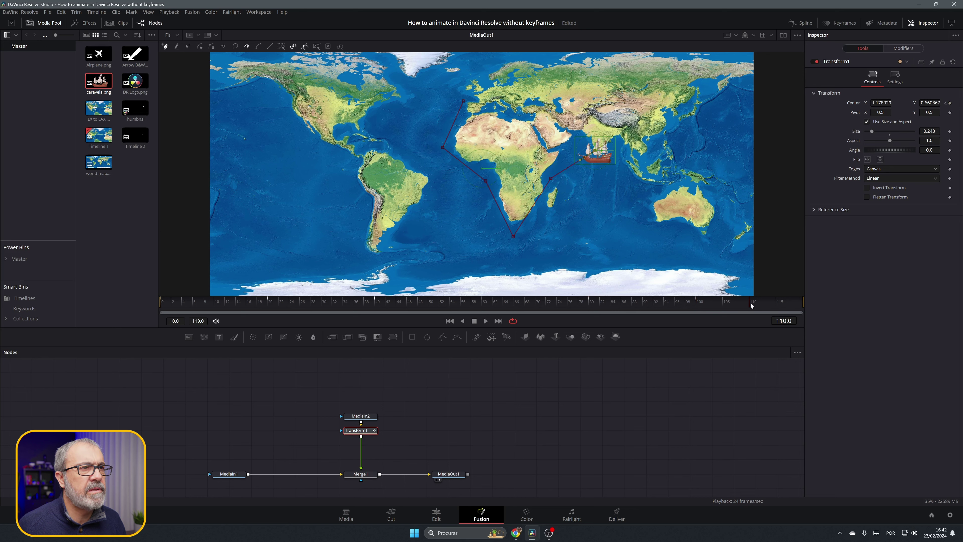
drag(591, 146, 586, 142)
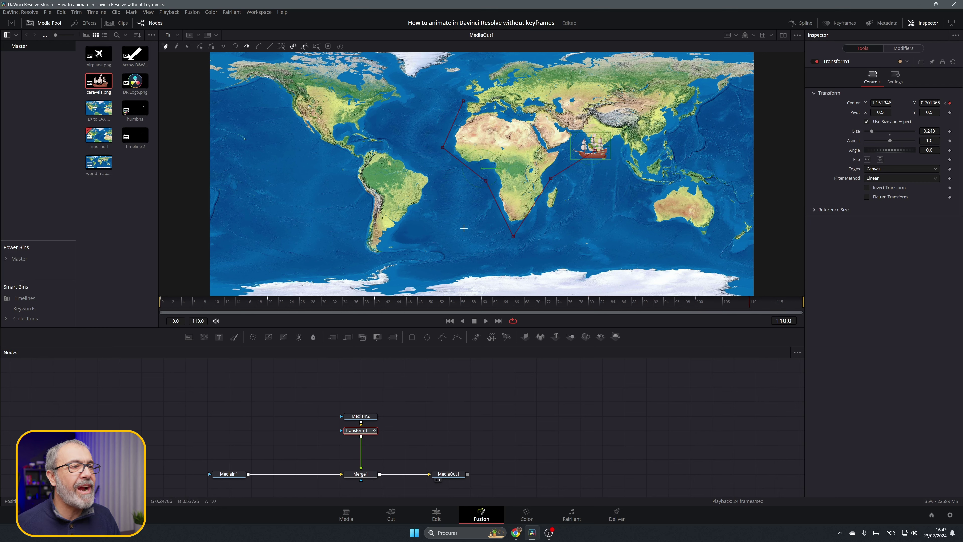
Round the ship's motion path at its southernmost point below Africa by extending the curve handles on both sides
click(513, 236)
drag(527, 213, 526, 220)
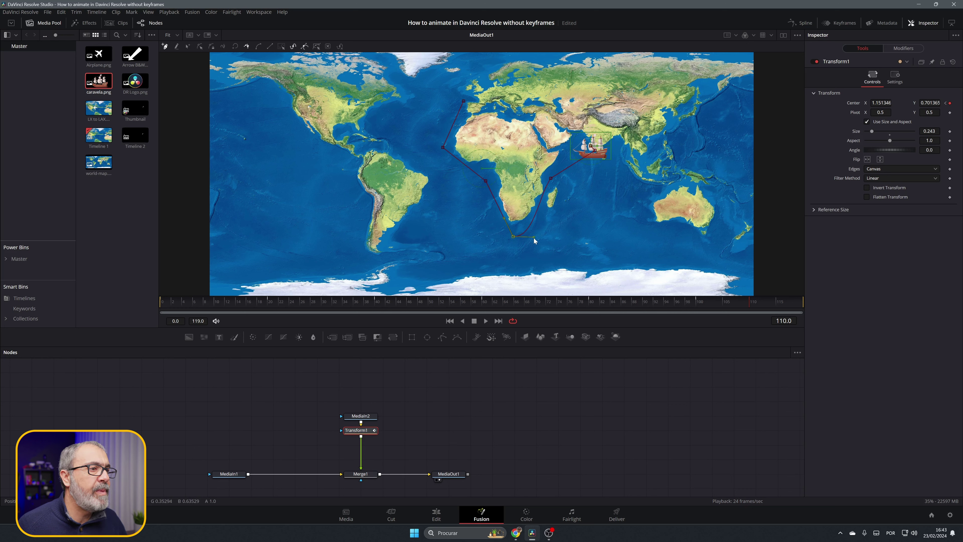
drag(531, 234, 495, 231)
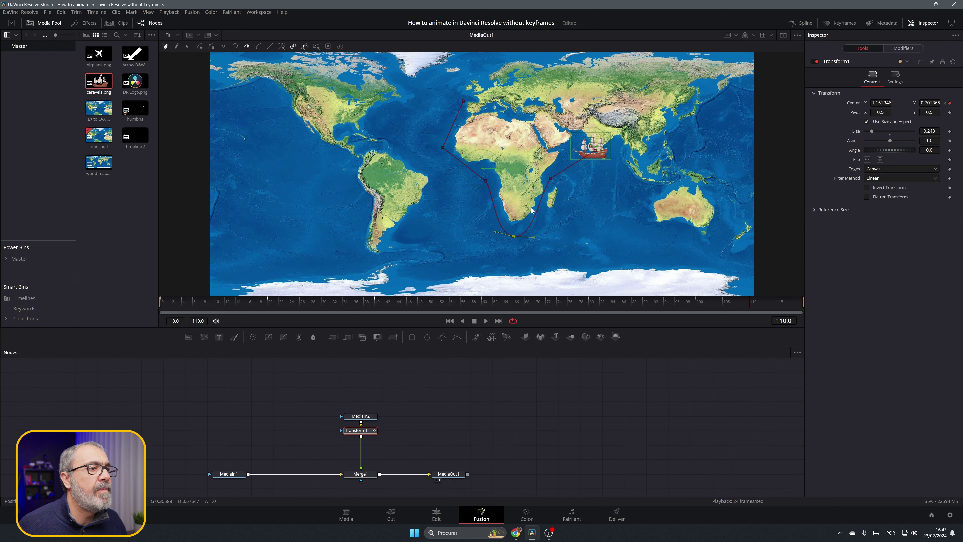
Smooth the motion path's points off East Africa, southwest Africa and West Africa by adjusting their curve handles
click(551, 178)
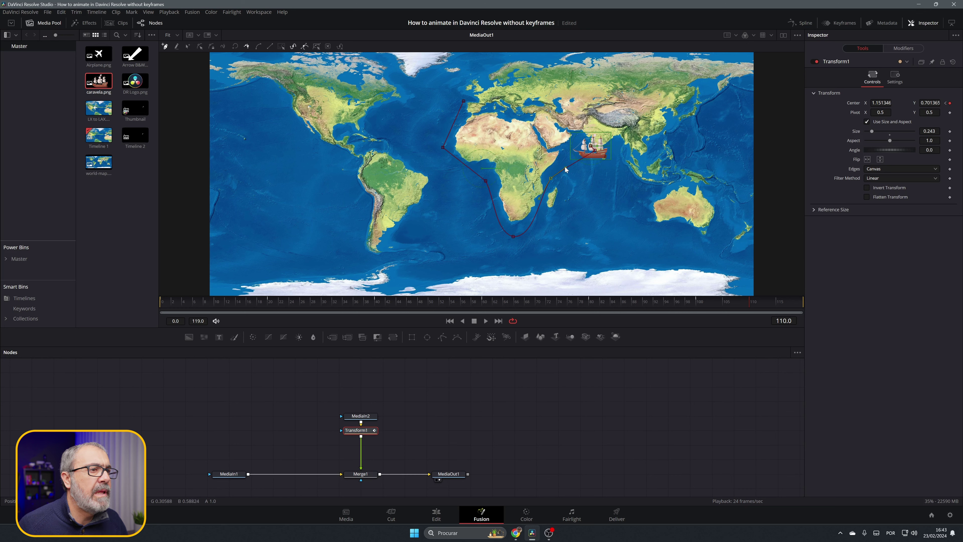
drag(566, 170, 564, 165)
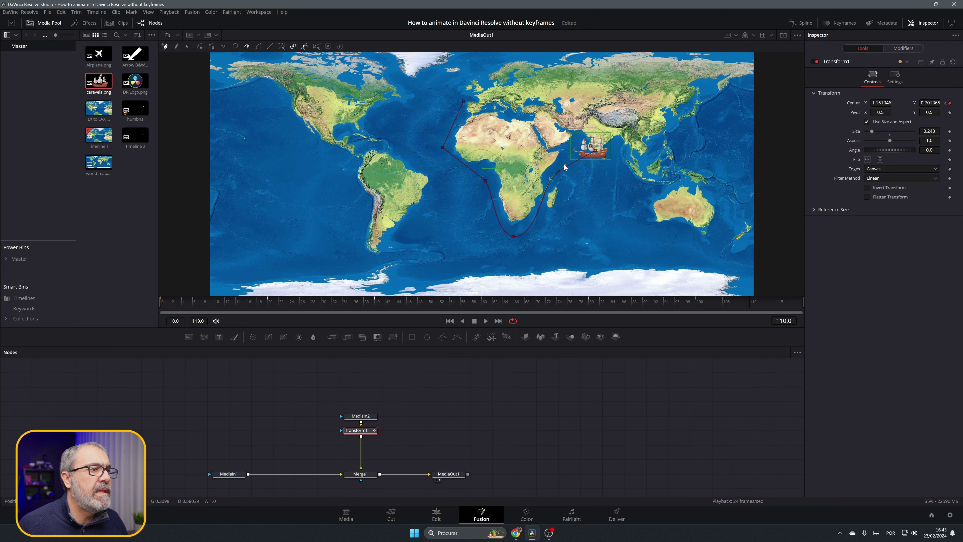
click(486, 181)
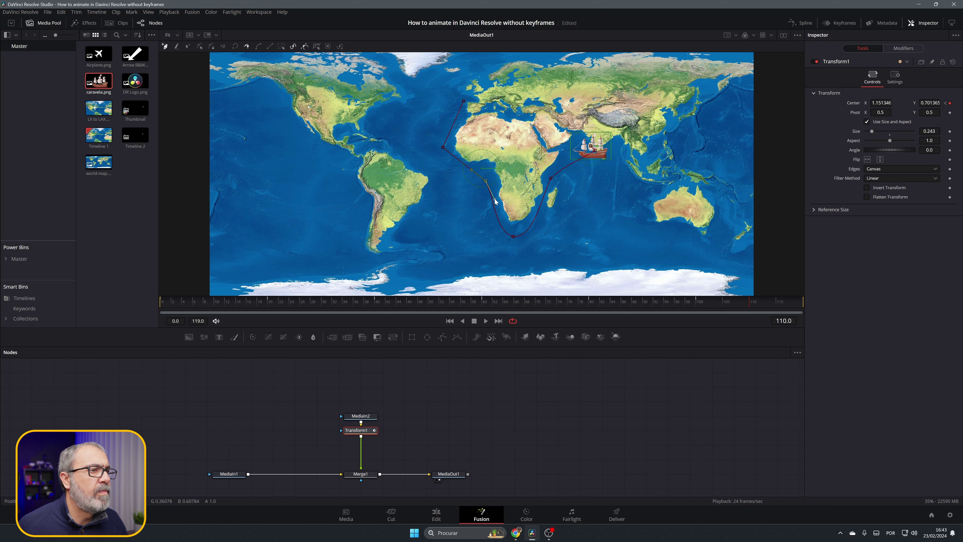
click(443, 148)
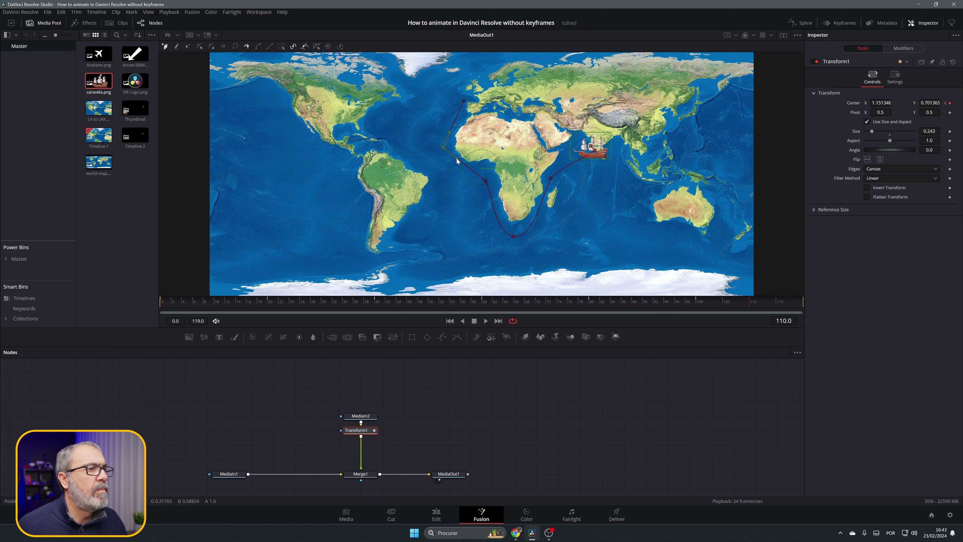
drag(457, 159, 454, 167)
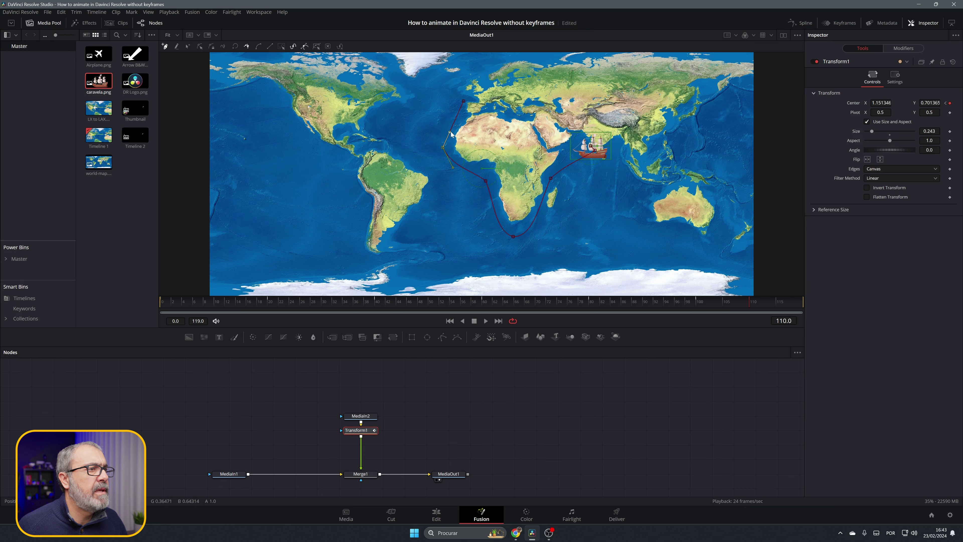
drag(450, 132, 444, 131)
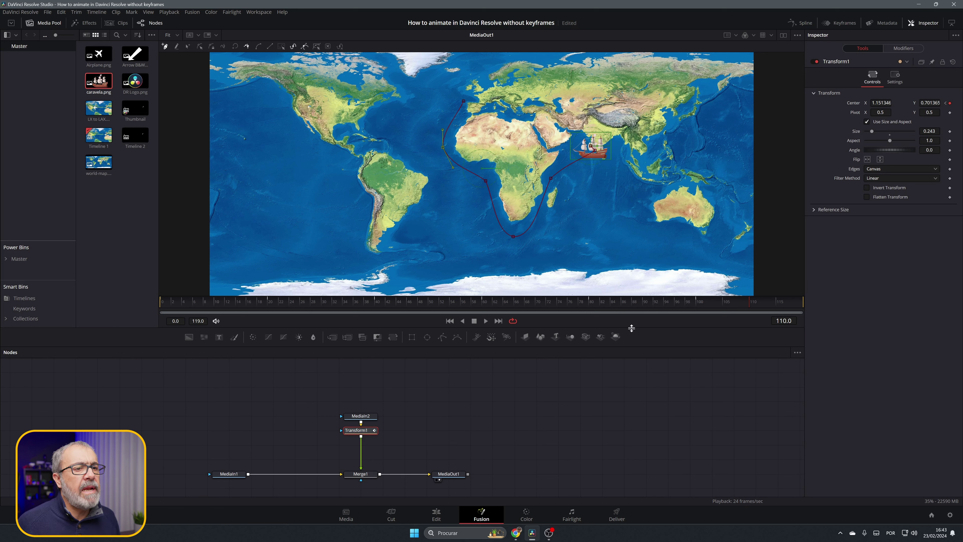
Return to frame 0, switch to the Edit page and play the caravel clip
drag(745, 306, 165, 297)
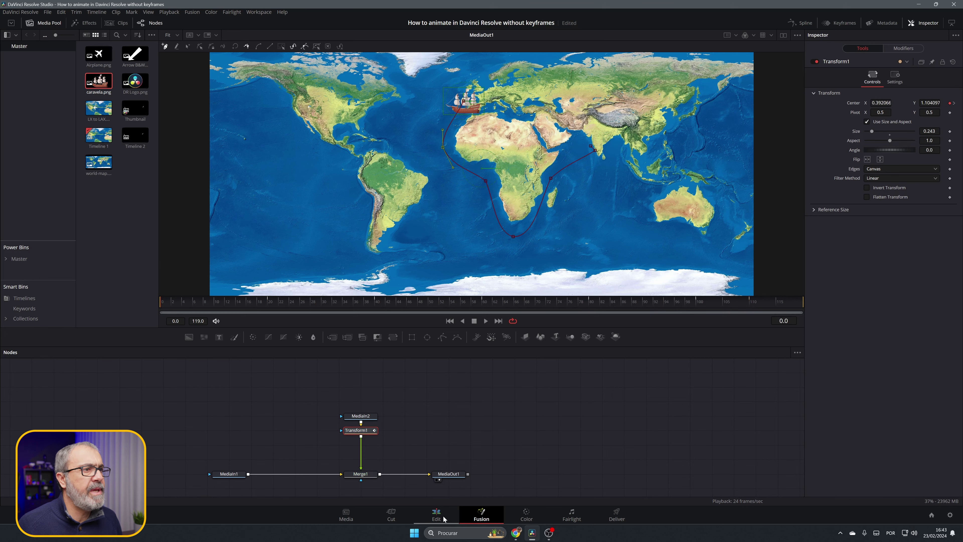
click(436, 516)
click(480, 272)
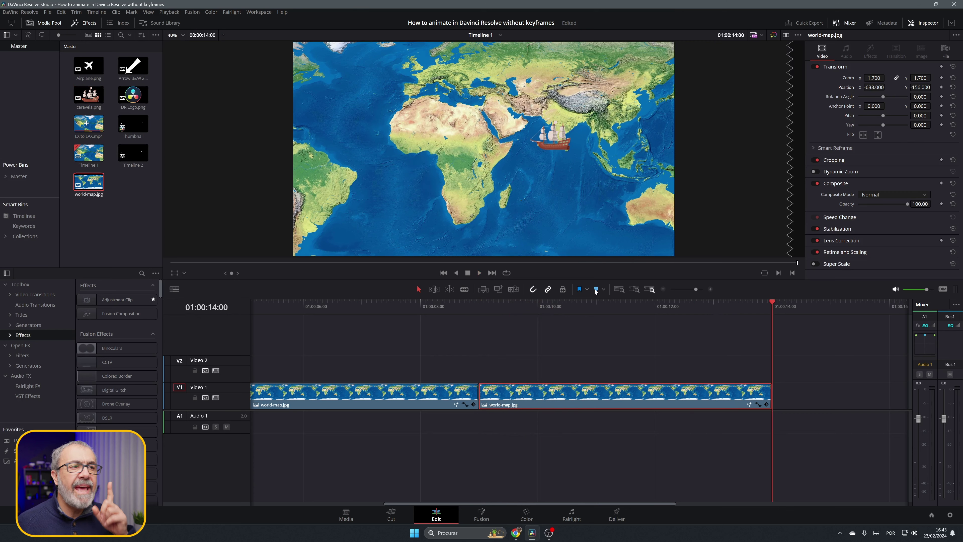
Reframe the caravel clip with Zoom 1.730 and Position X -588, raising Position Y, checking the framing at 01:00:11:13 and 01:00:12:18
click(628, 305)
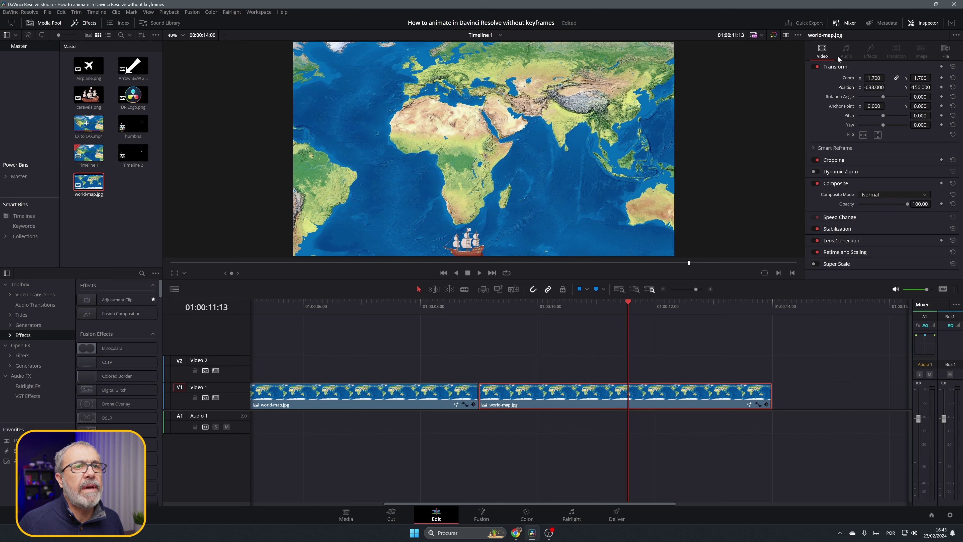
drag(874, 78, 929, 88)
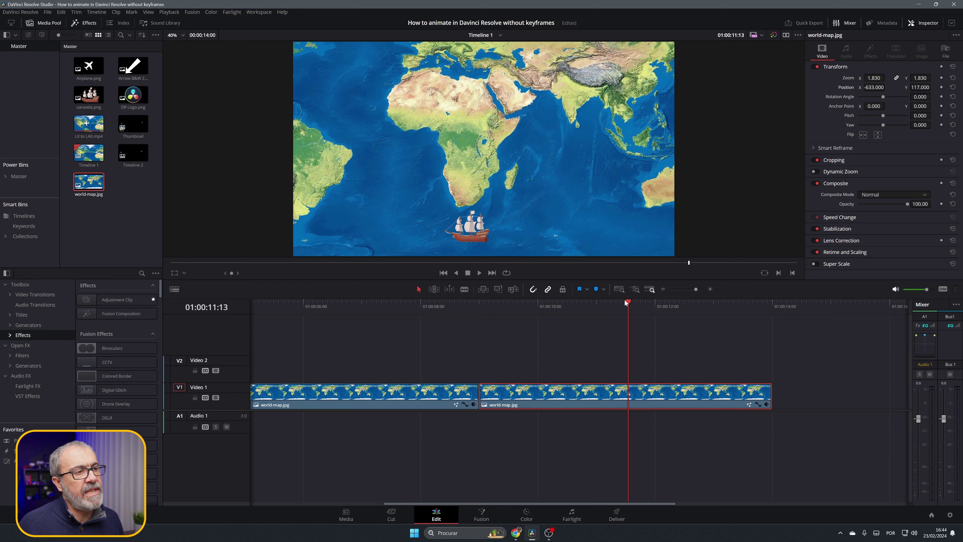
drag(625, 302, 698, 363)
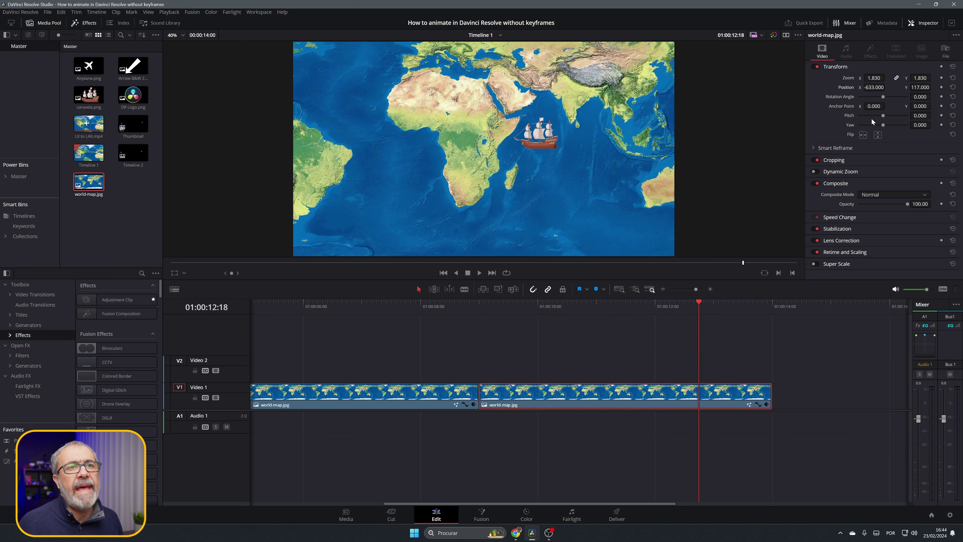
drag(871, 78, 919, 88)
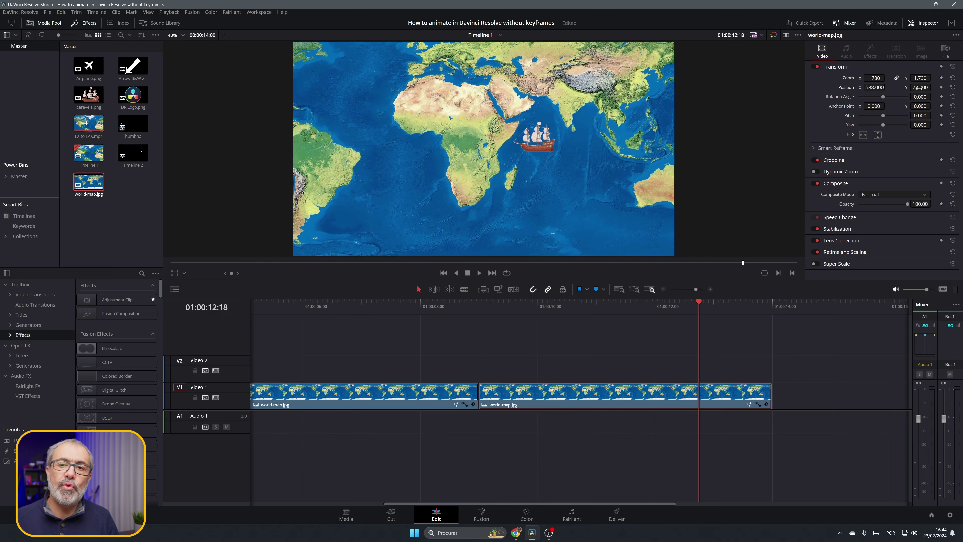